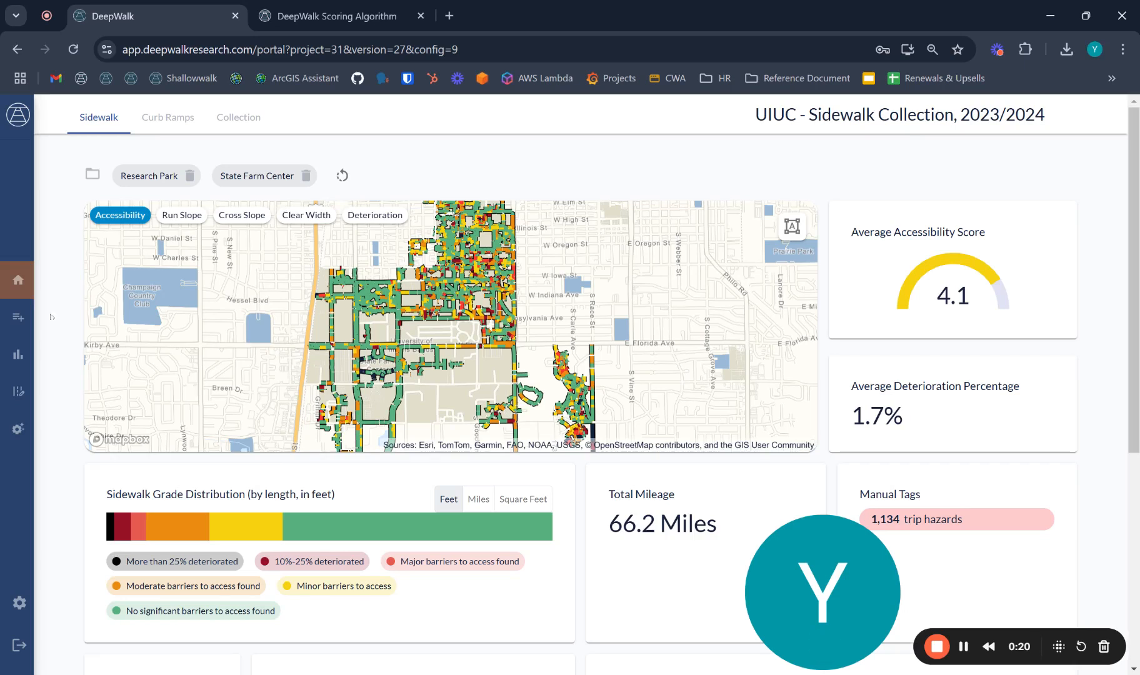
Review the Sidewalk Grading Algorithm Overview article, including the paragraph listing its scoring criteria.
{"action": "left_click", "coordinate": [27, 276]}
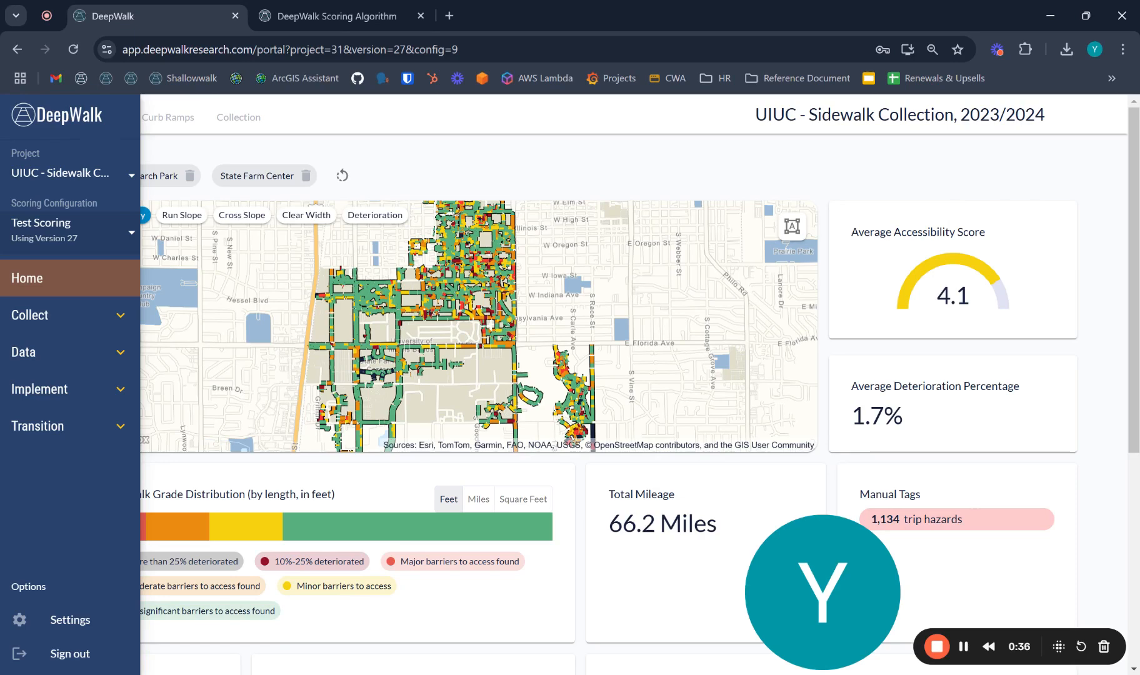
{"action": "left_click", "coordinate": [329, 8]}
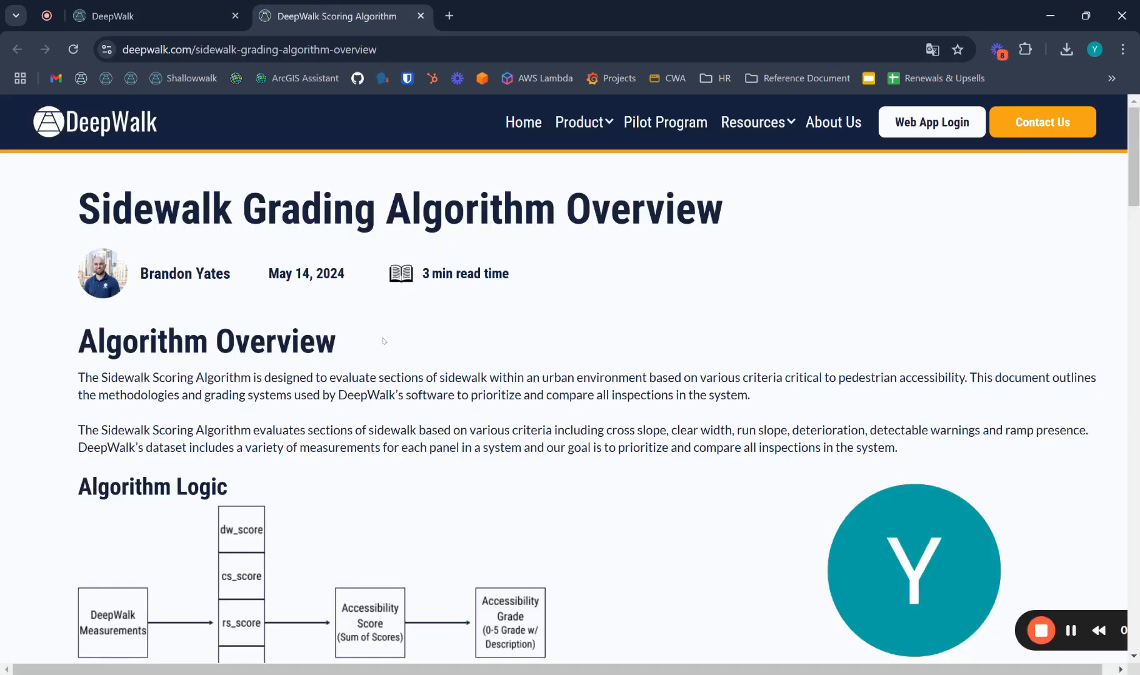
{"action": "left_click_drag", "start_coordinate": [78, 208], "coordinate": [763, 225]}
{"action": "triple_click", "coordinate": [667, 377]}
{"action": "triple_click", "coordinate": [651, 430]}
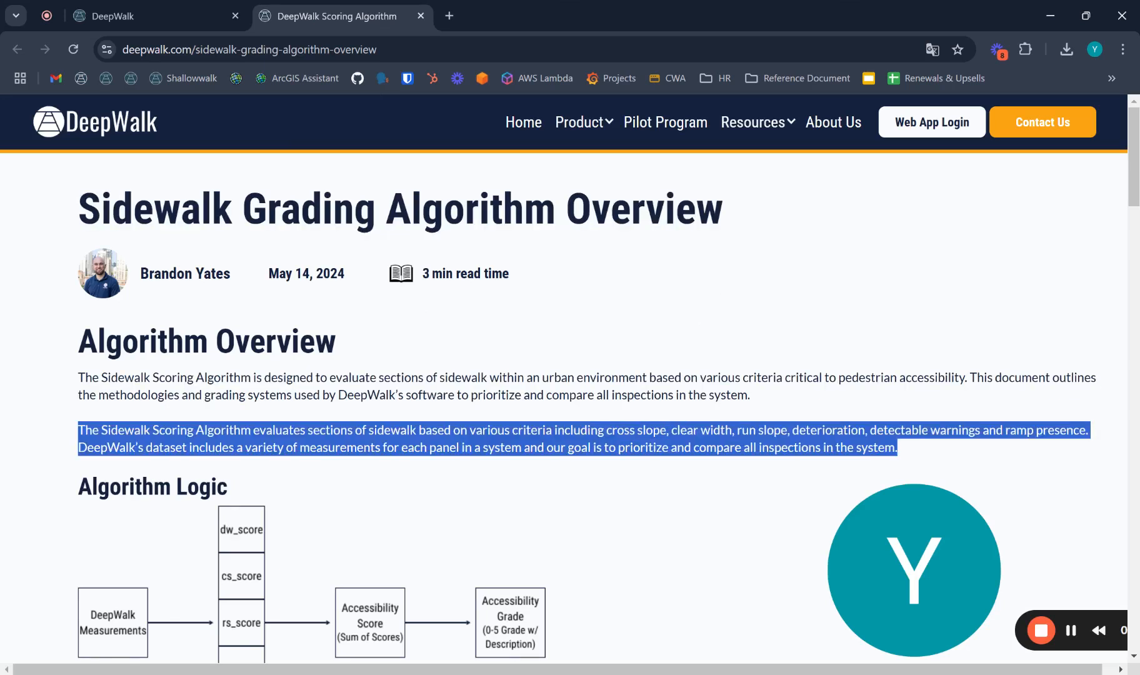
{"action": "double_click", "coordinate": [772, 430]}
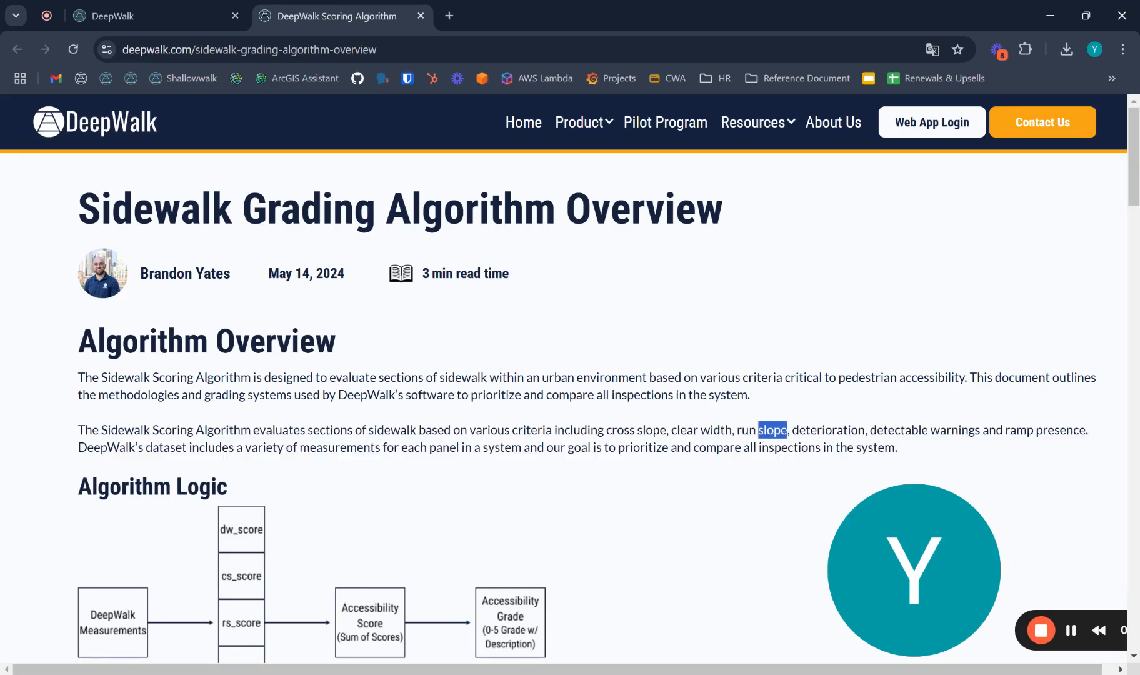
Return to the DeepWalk portal and open the project's Scoring Configuration settings.
{"action": "left_click", "coordinate": [113, 15]}
{"action": "mouse_move", "coordinate": [13, 286]}
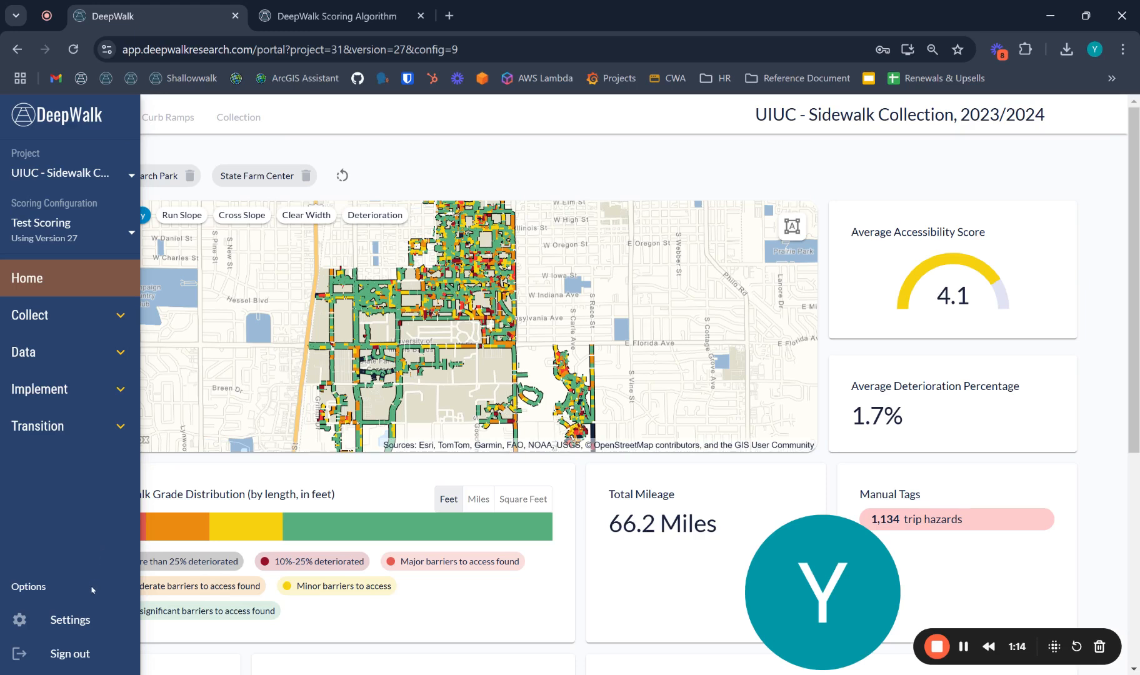
{"action": "left_click", "coordinate": [72, 615]}
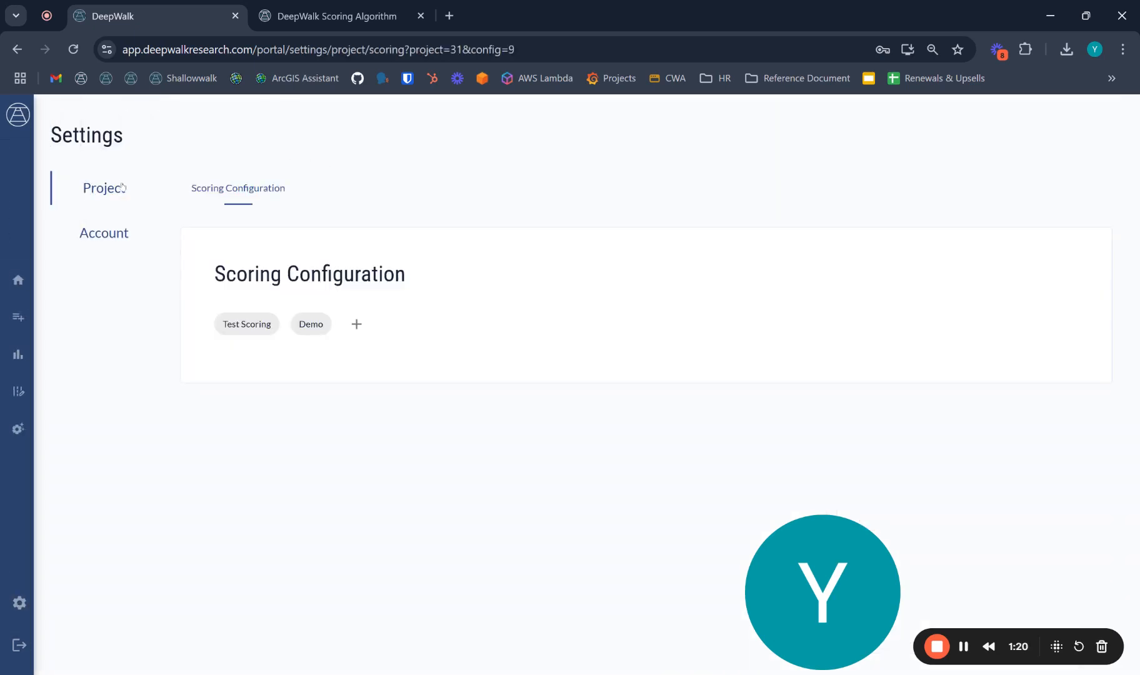
{"action": "left_click_drag", "start_coordinate": [212, 274], "coordinate": [425, 279]}
{"action": "left_click", "coordinate": [427, 279]}
Create a new scoring configuration named Demo1.
{"action": "left_click", "coordinate": [357, 324]}
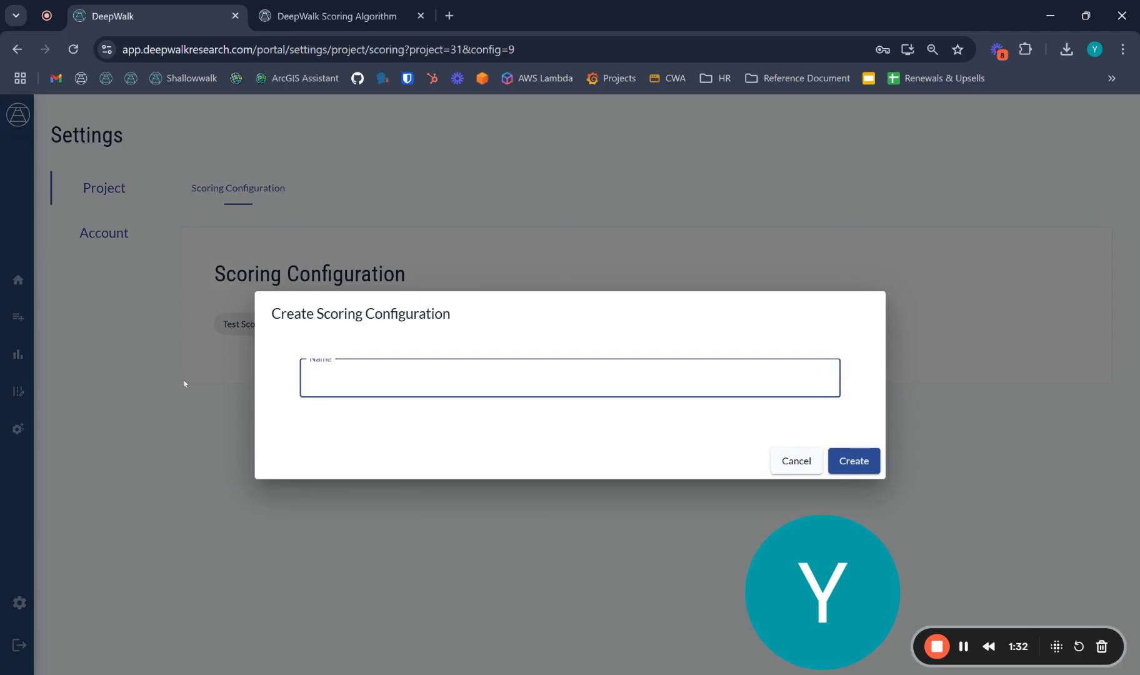
{"action": "type", "text": "Demo1"}
{"action": "left_click", "coordinate": [866, 468]}
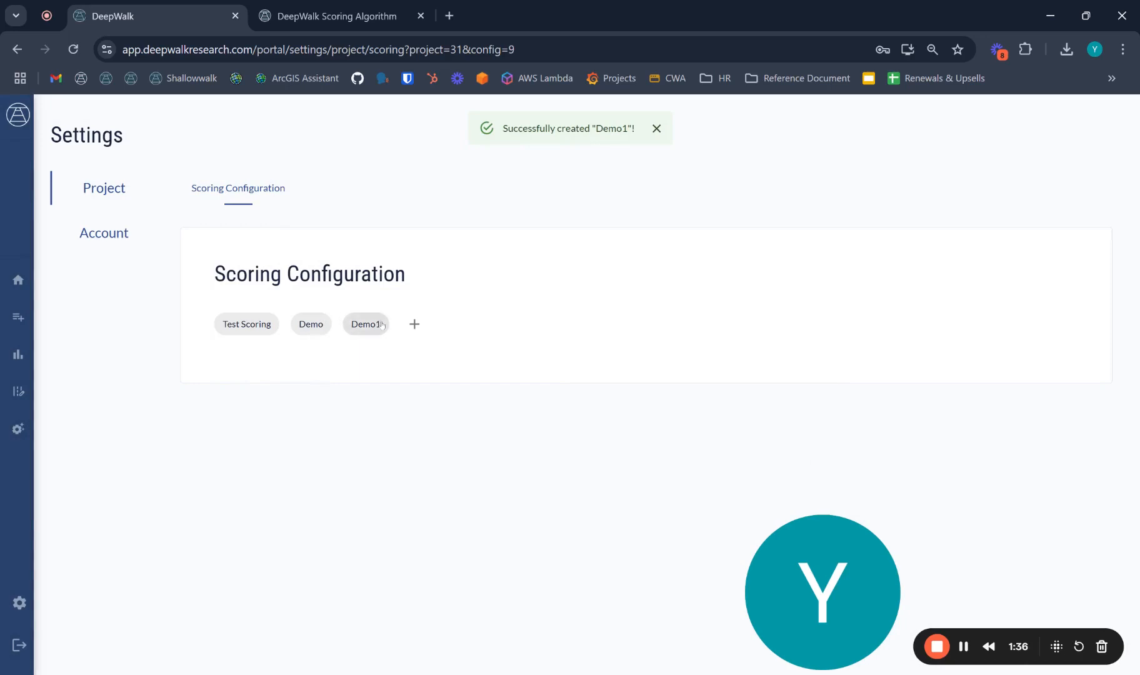
Open the Demo1 configuration, collapsing its Thresholds section and expanding General Conditions.
{"action": "left_click", "coordinate": [358, 318]}
{"action": "scroll", "coordinate": [774, 460], "scroll_direction": "down", "scroll_amount": 1}
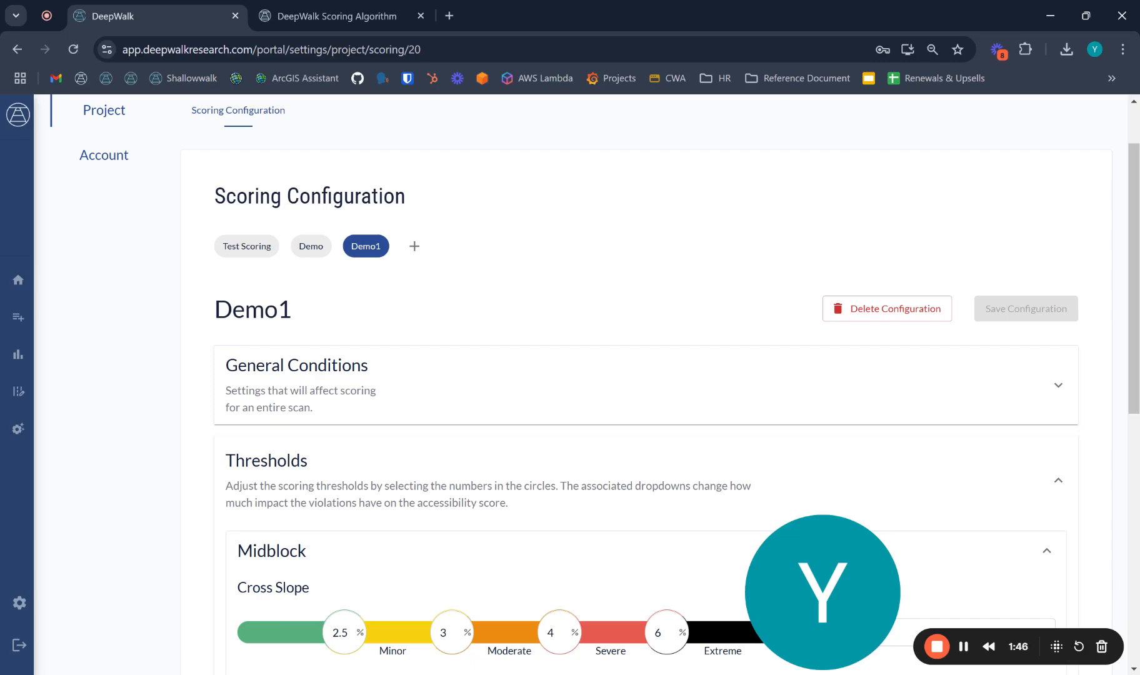
{"action": "left_click", "coordinate": [773, 472]}
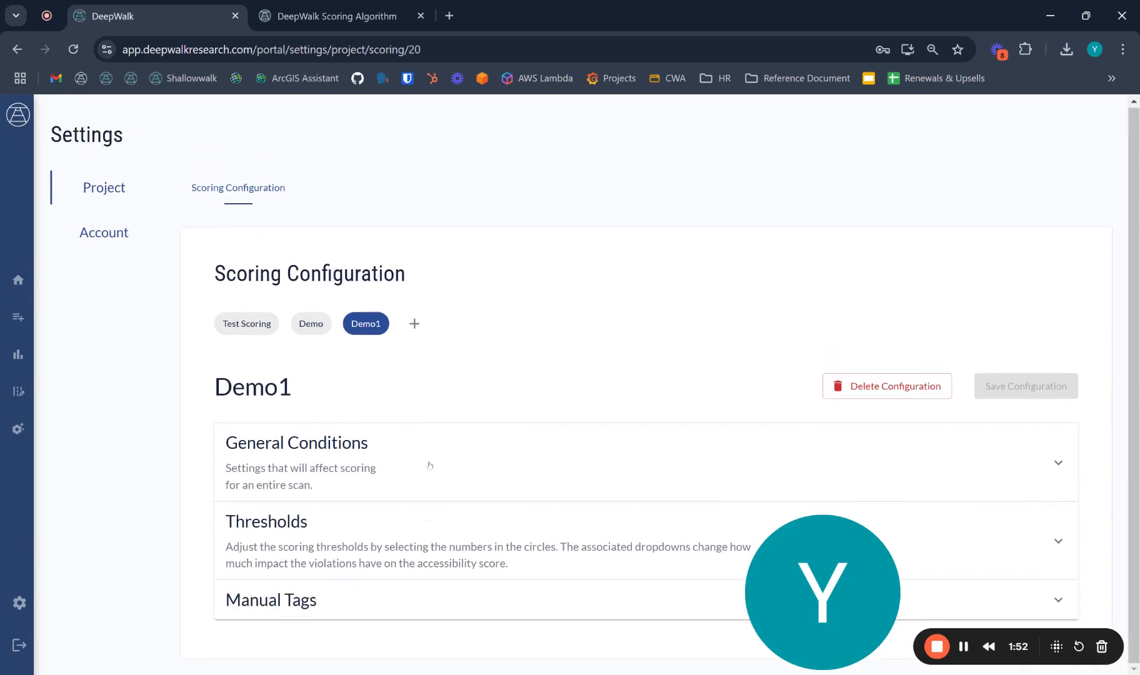
{"action": "left_click", "coordinate": [358, 471]}
{"action": "scroll", "coordinate": [390, 399], "scroll_direction": "down", "scroll_amount": 2}
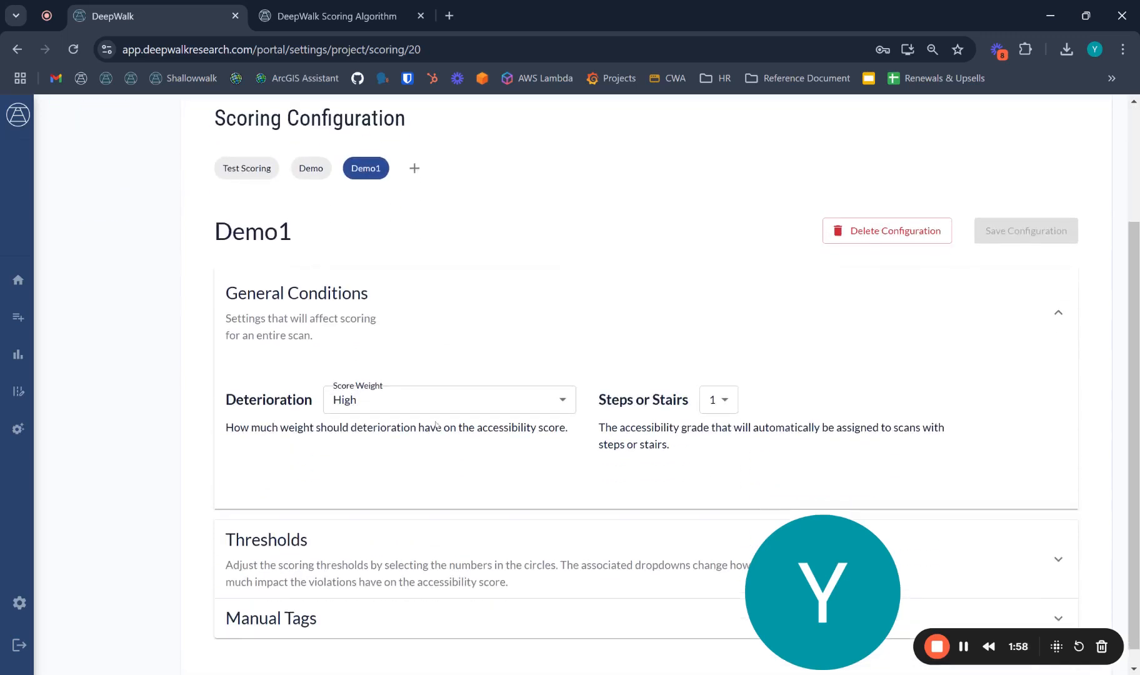
Examine the available deterioration score weights and the accessibility grades offered for steps or stairs.
{"action": "left_click", "coordinate": [388, 399]}
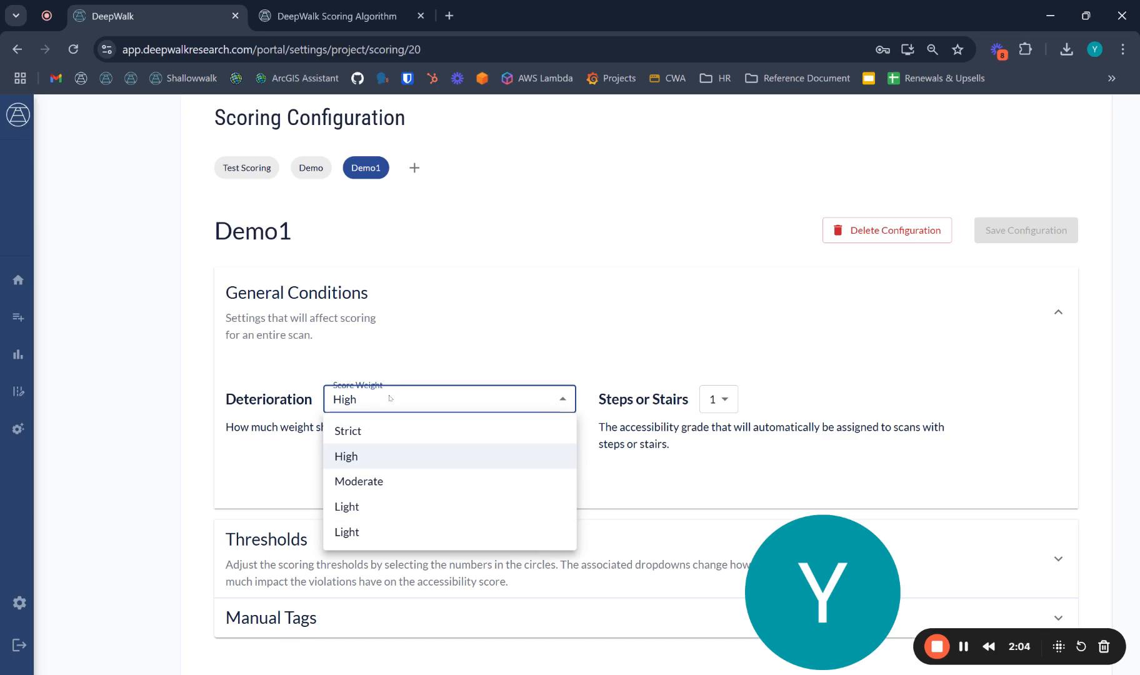
{"action": "left_click", "coordinate": [396, 398]}
{"action": "left_click", "coordinate": [724, 400]}
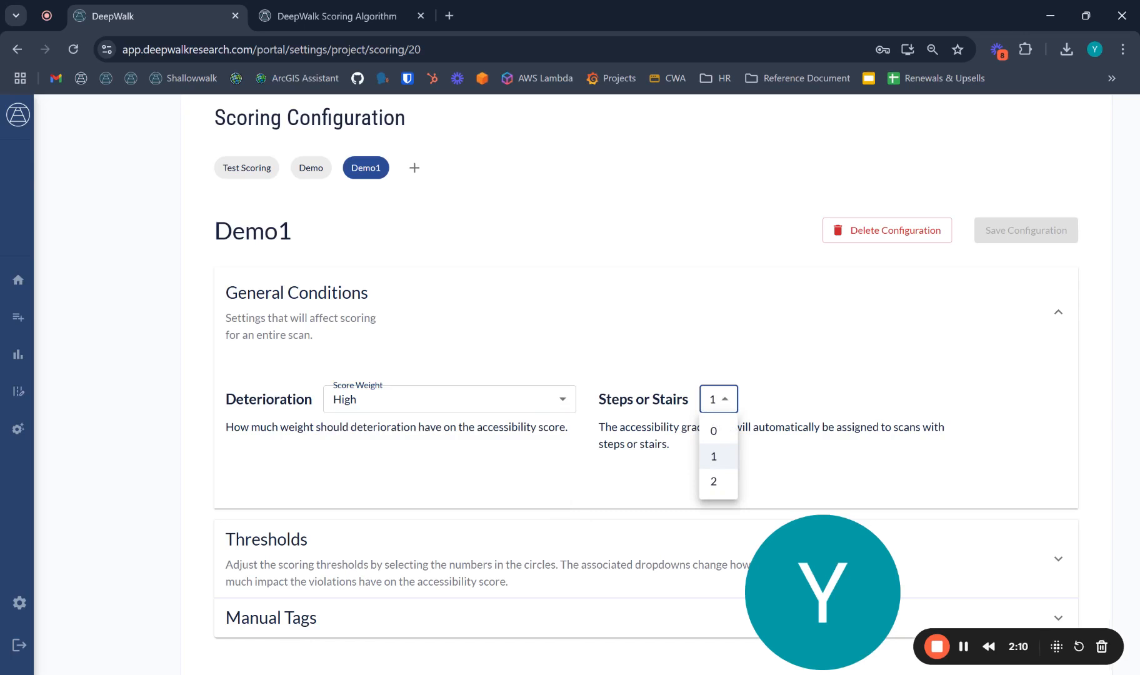
{"action": "left_click", "coordinate": [724, 400]}
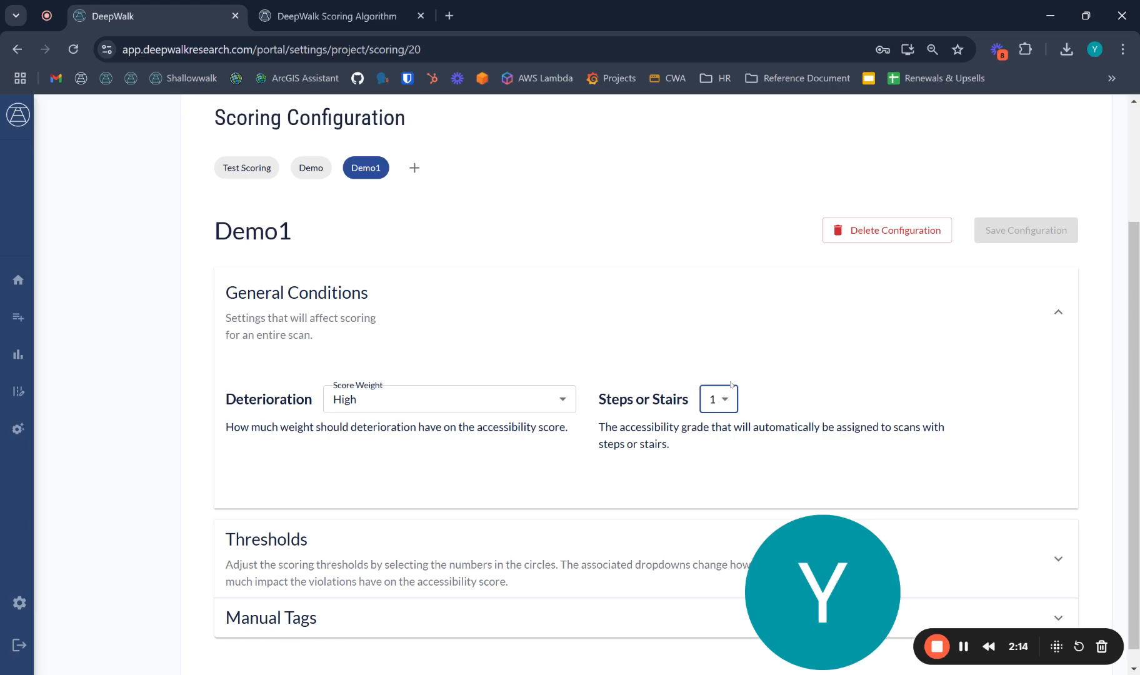
Set the Deterioration score weight to Light and the Steps or Stairs grade to 2.
{"action": "left_click", "coordinate": [438, 400]}
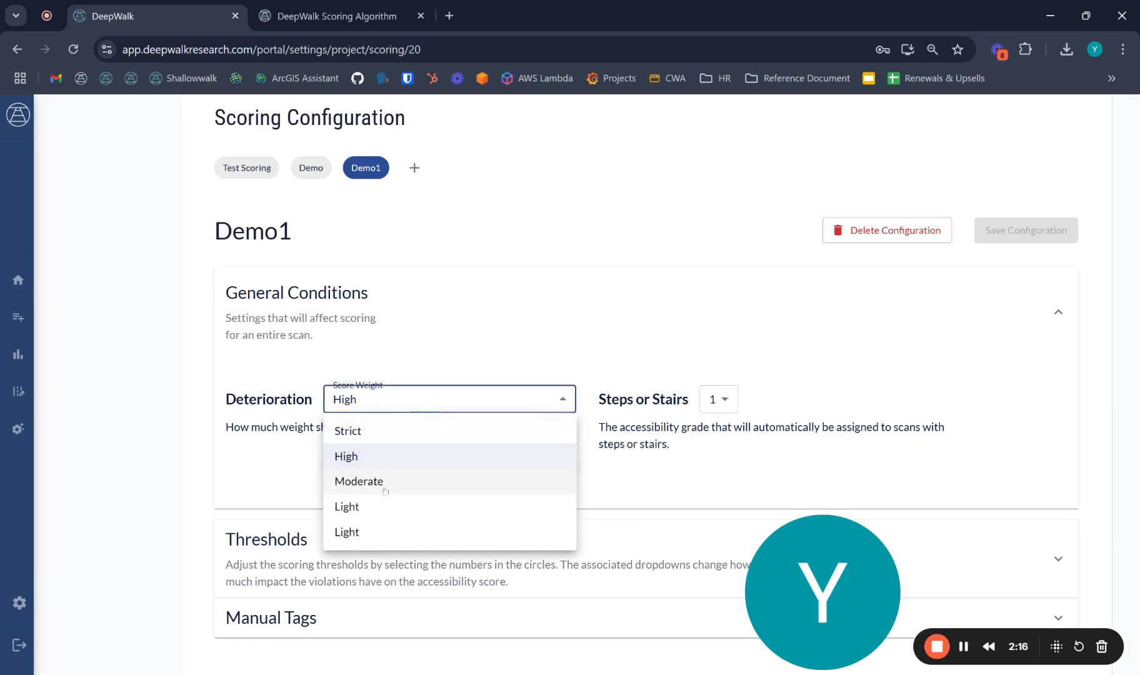
{"action": "left_click", "coordinate": [387, 506]}
{"action": "left_click", "coordinate": [719, 400]}
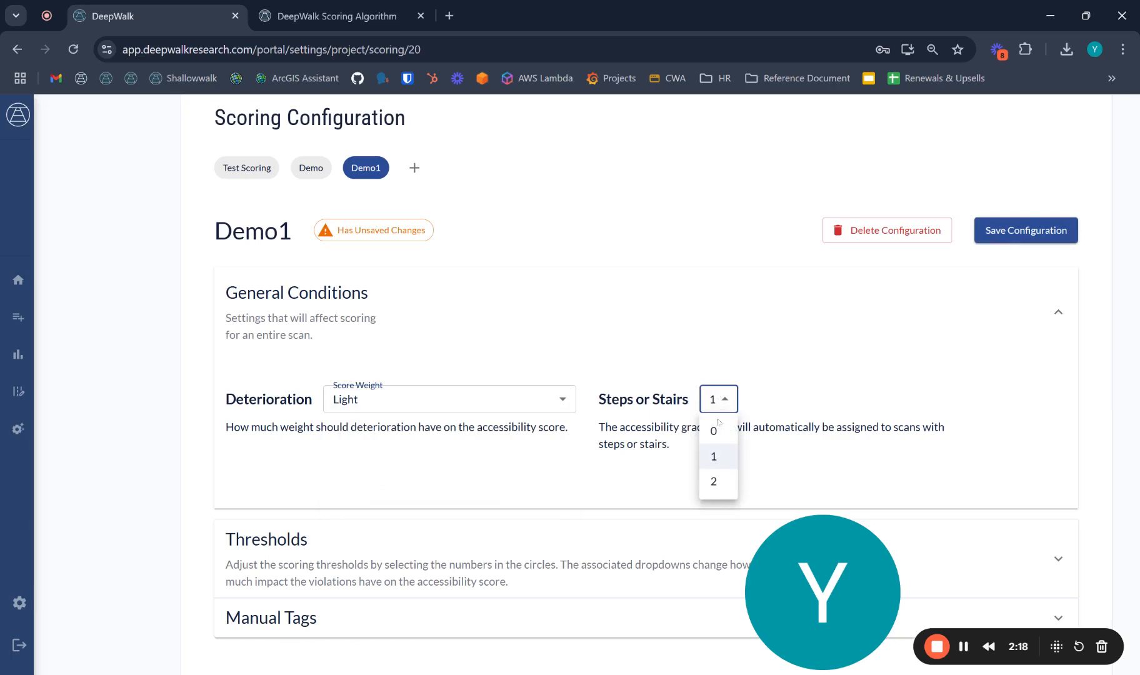
{"action": "left_click", "coordinate": [715, 482]}
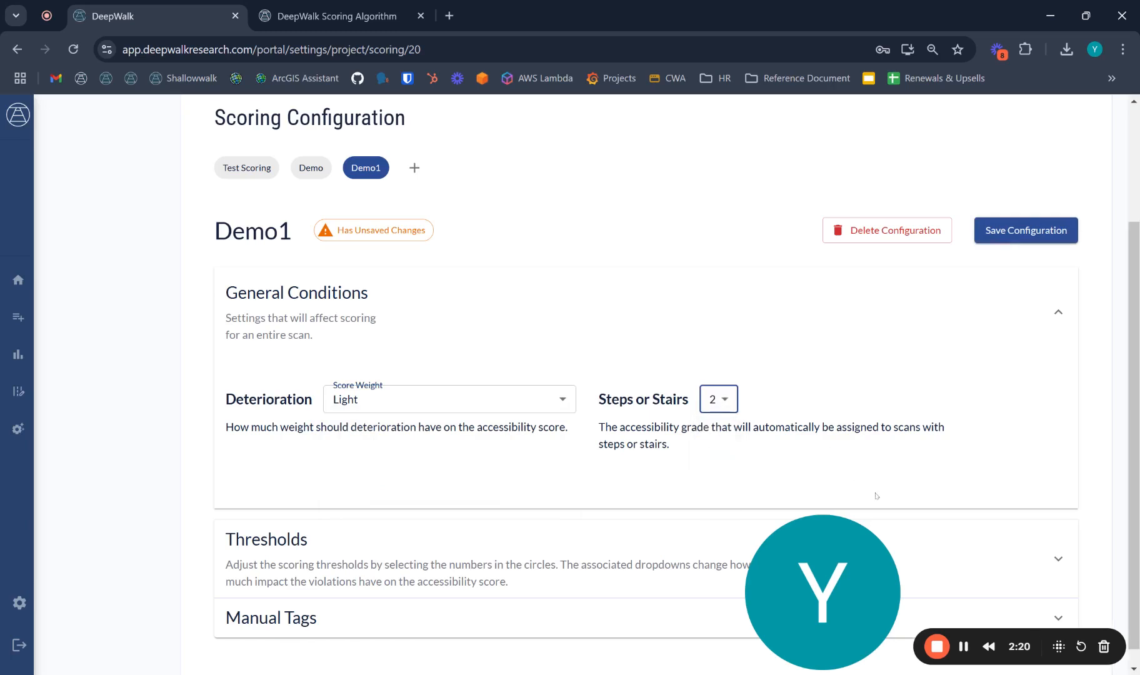
Expand the Thresholds section and review the Midblock cross slope, run slope and clear width settings.
{"action": "scroll", "coordinate": [468, 358], "scroll_direction": "down", "scroll_amount": 1}
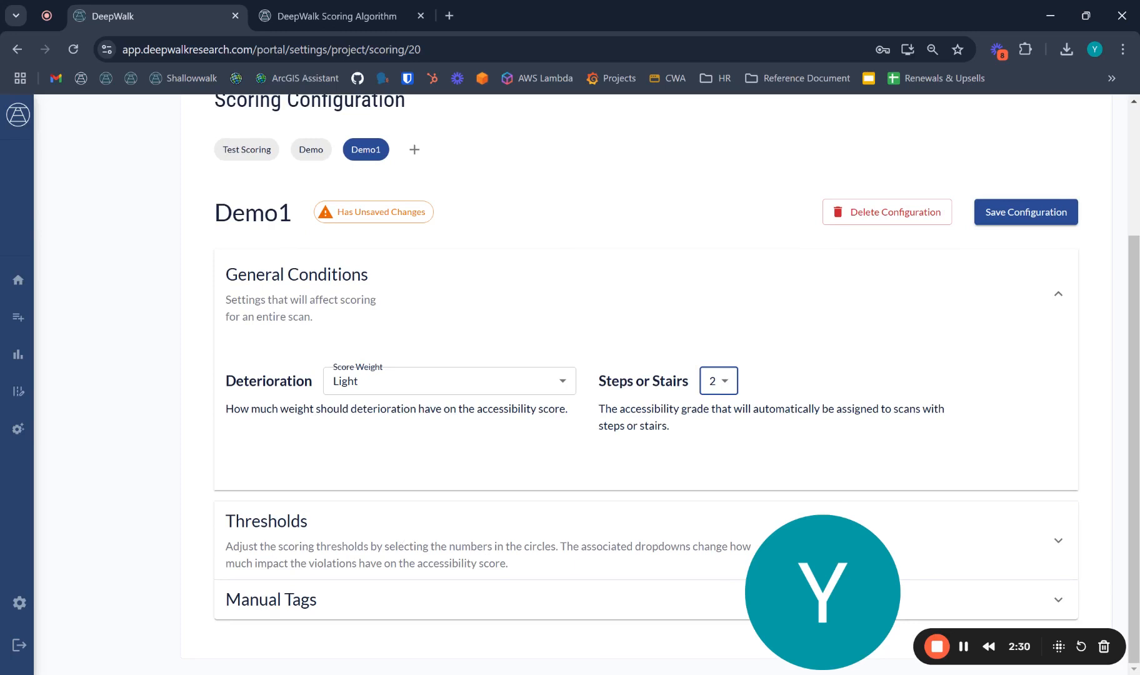
{"action": "left_click", "coordinate": [266, 531]}
{"action": "scroll", "coordinate": [234, 369], "scroll_direction": "down", "scroll_amount": 5}
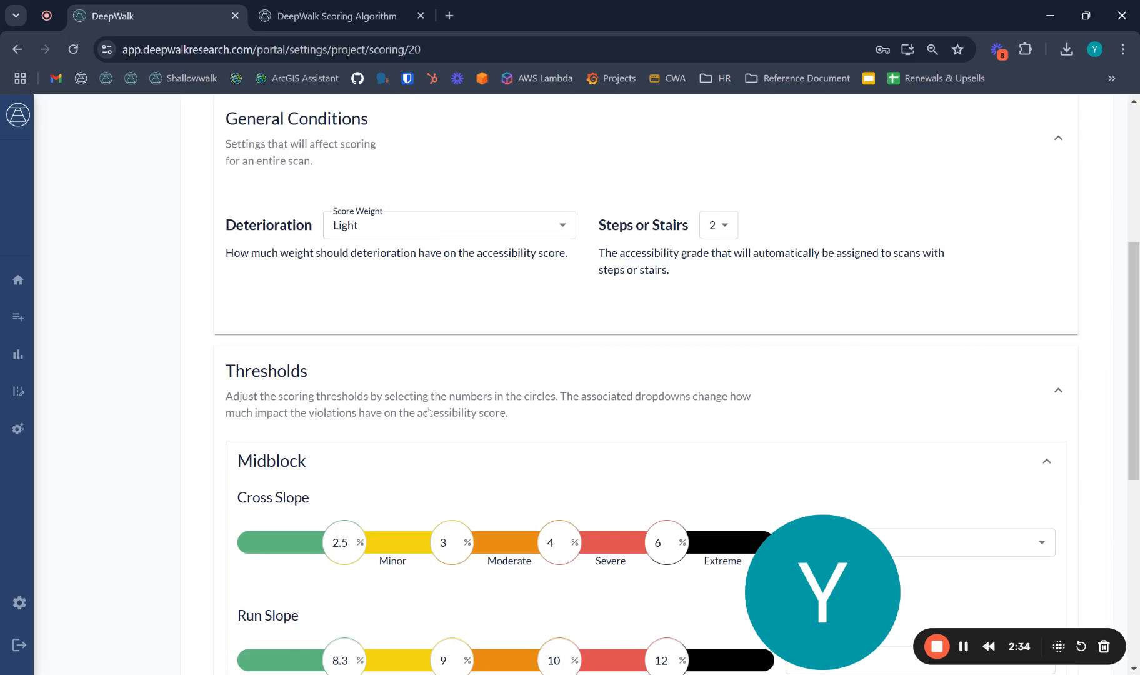
{"action": "left_click", "coordinate": [275, 313]}
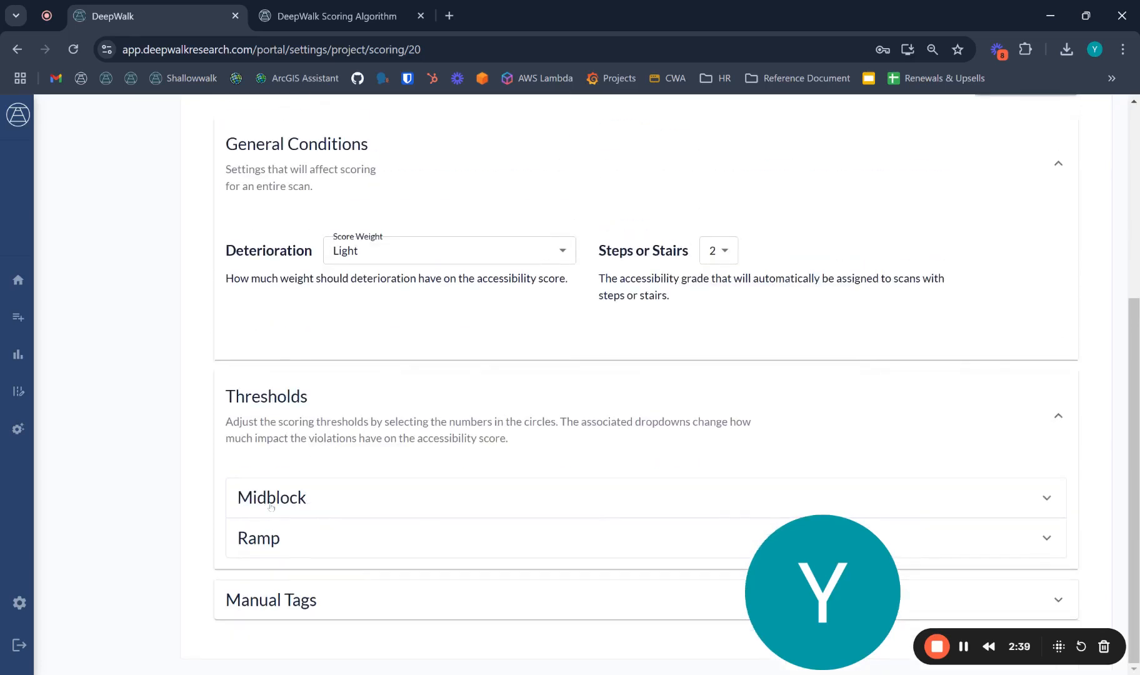
{"action": "left_click", "coordinate": [270, 508]}
{"action": "scroll", "coordinate": [270, 508], "scroll_direction": "down", "scroll_amount": 3}
{"action": "scroll", "coordinate": [442, 410], "scroll_direction": "down", "scroll_amount": 3}
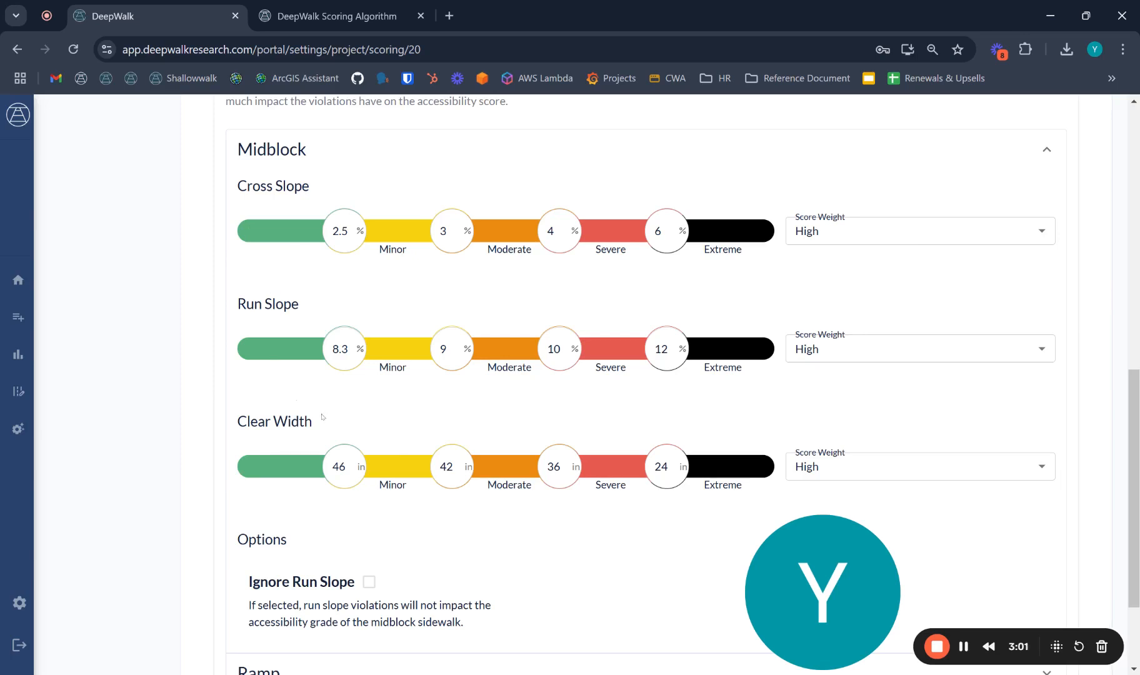
{"action": "scroll", "coordinate": [325, 417], "scroll_direction": "down", "scroll_amount": 1}
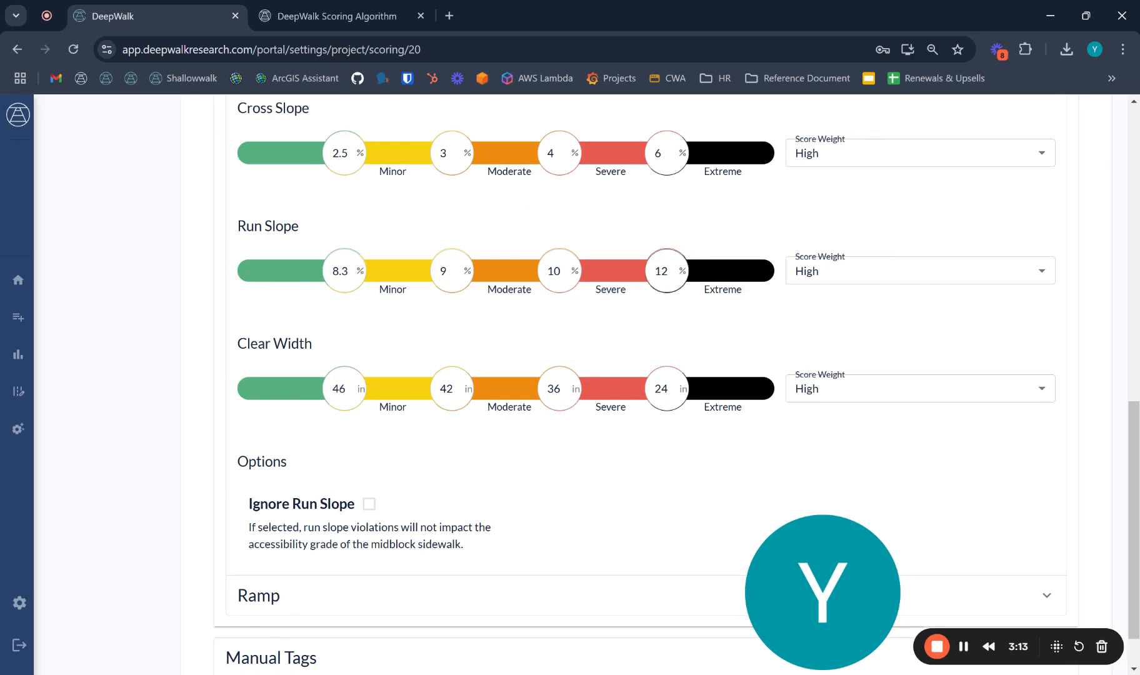
Set the midblock cross slope's Extreme threshold to 10% and enable Ignore Run Slope.
{"action": "double_click", "coordinate": [658, 153]}
{"action": "type", "text": "10"}
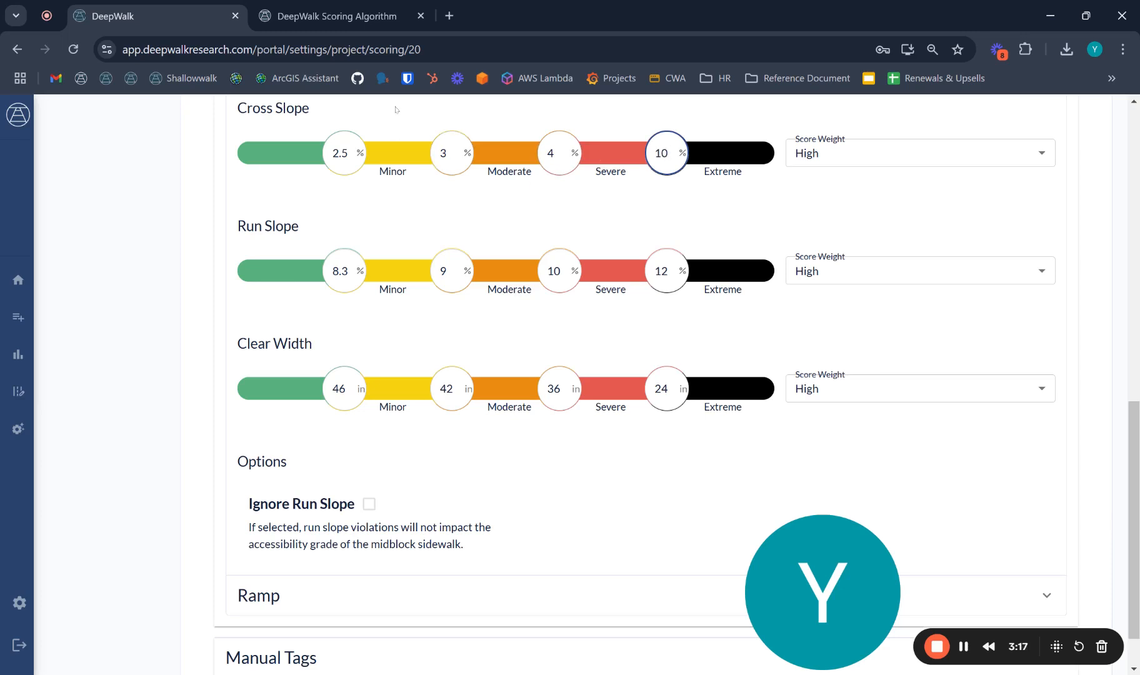
{"action": "left_click", "coordinate": [366, 505]}
{"action": "left_click", "coordinate": [366, 505]}
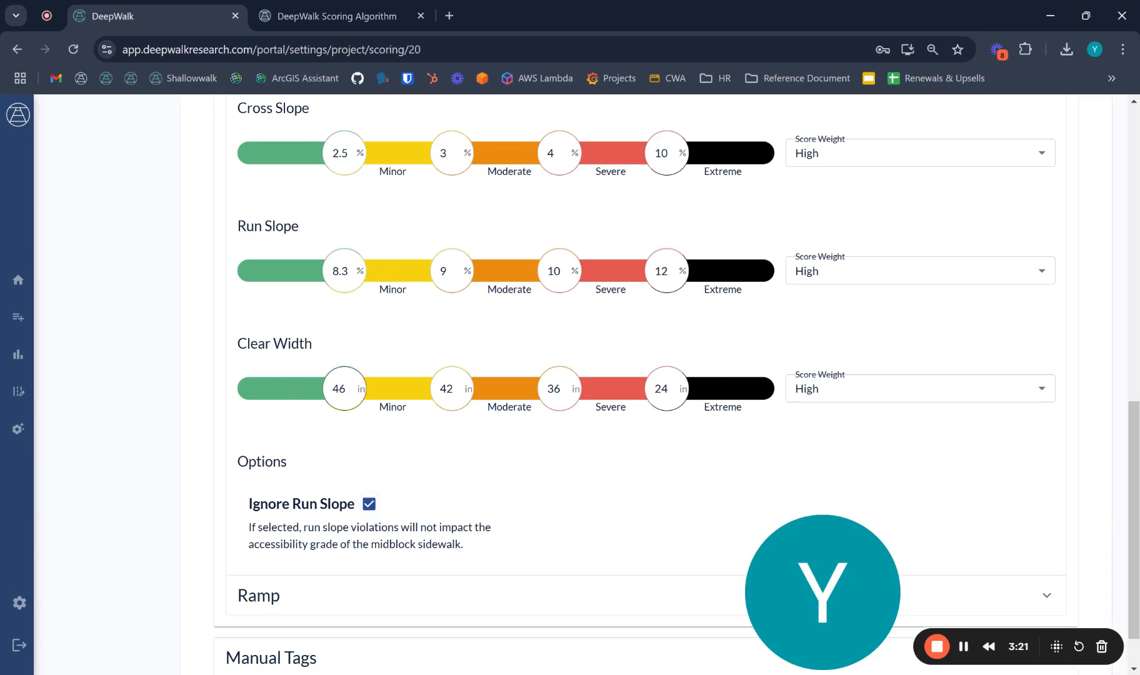
Set the midblock clear width's Minor threshold to 42 in, Moderate threshold to 40 in, and score weight to Light.
{"action": "double_click", "coordinate": [339, 388]}
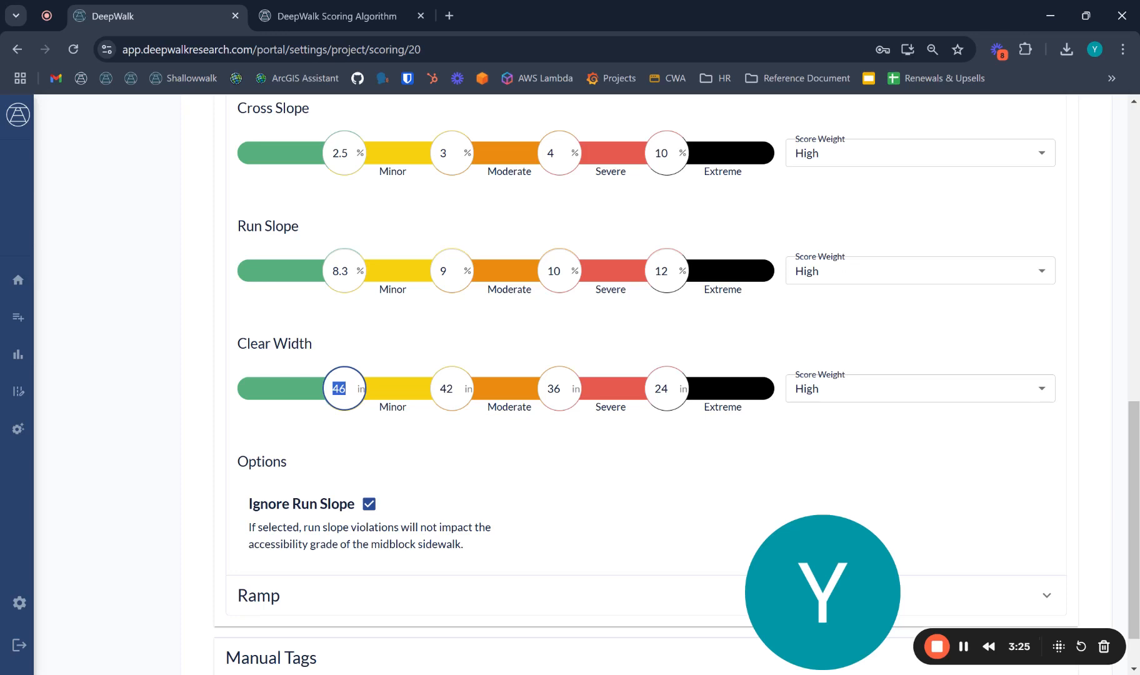
{"action": "type", "text": "42"}
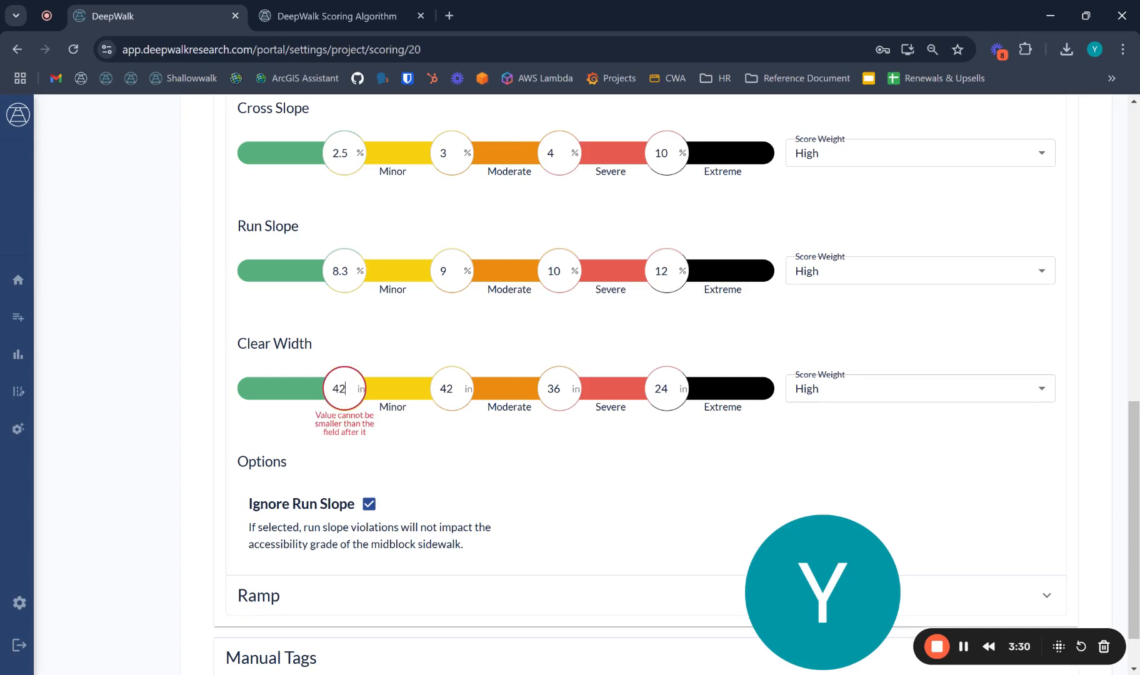
{"action": "key", "text": "Tab"}
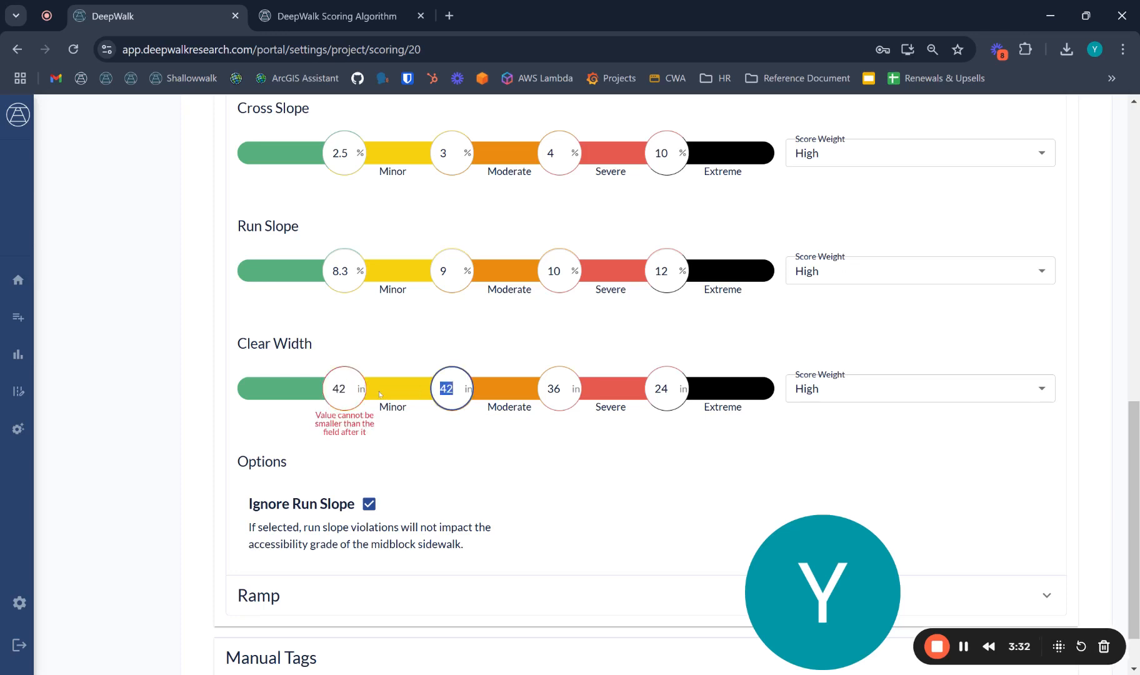
{"action": "type", "text": "40"}
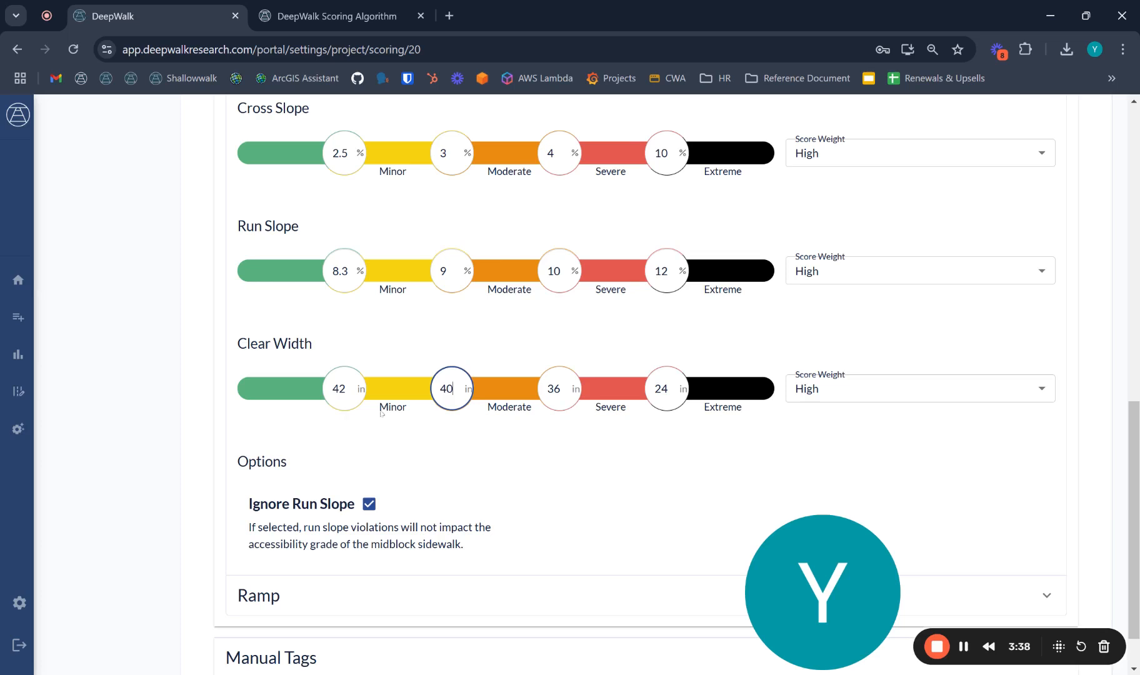
{"action": "scroll", "coordinate": [844, 394], "scroll_direction": "down", "scroll_amount": 1}
{"action": "left_click", "coordinate": [840, 336]}
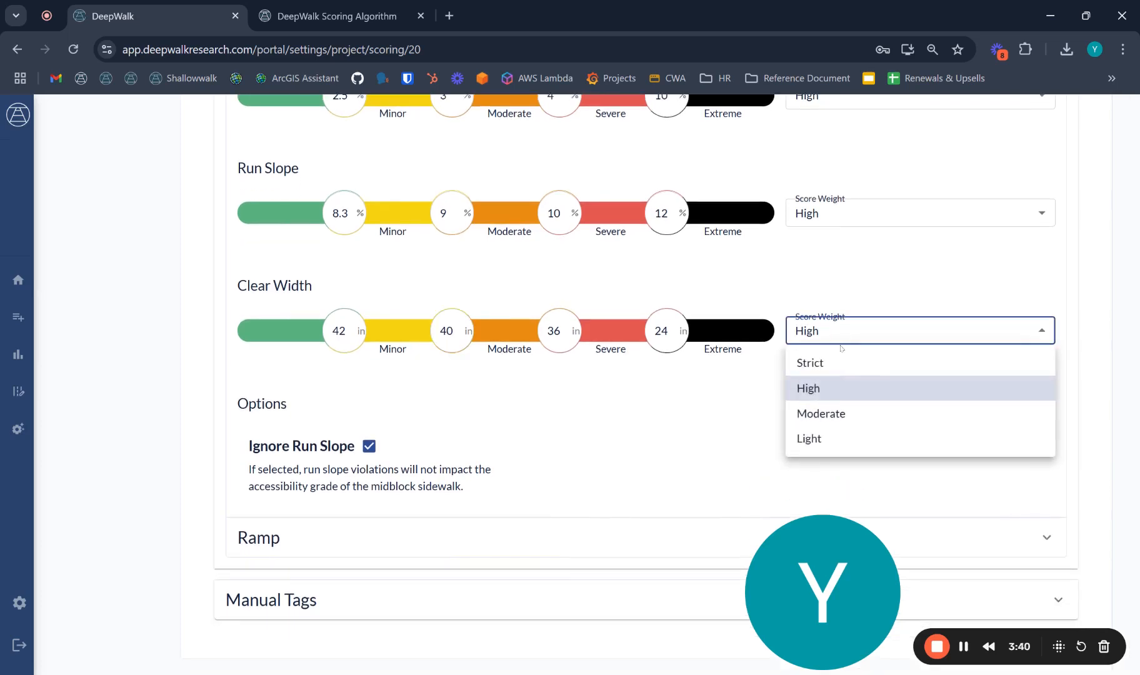
{"action": "left_click", "coordinate": [826, 437]}
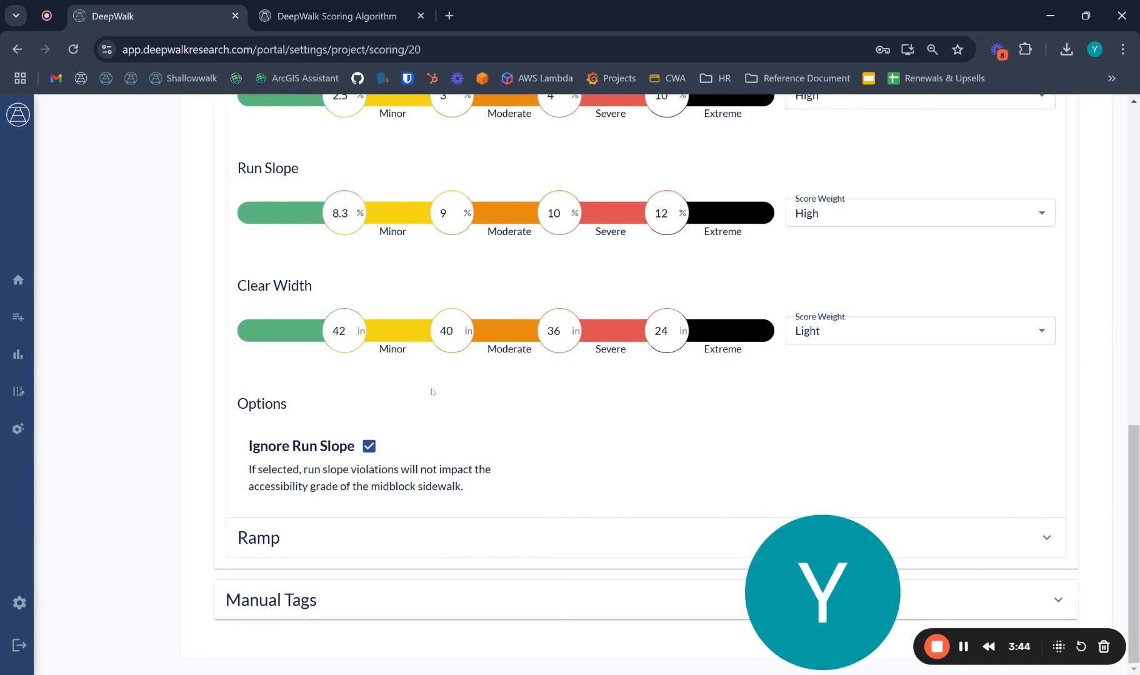
Expand the Ramp thresholds, set the Missing Detectable Warning score weight to Moderate, and keep the Missing Ramp grade at 2.
{"action": "left_click", "coordinate": [294, 539]}
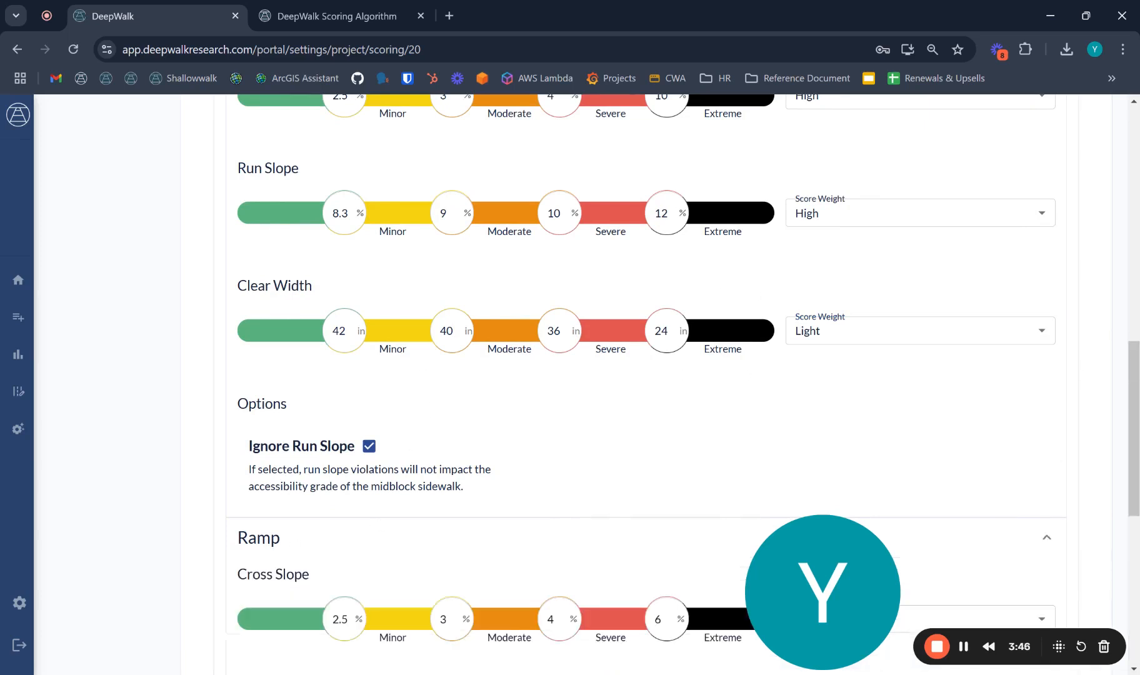
{"action": "scroll", "coordinate": [294, 539], "scroll_direction": "down", "scroll_amount": 3}
{"action": "scroll", "coordinate": [328, 340], "scroll_direction": "down", "scroll_amount": 1}
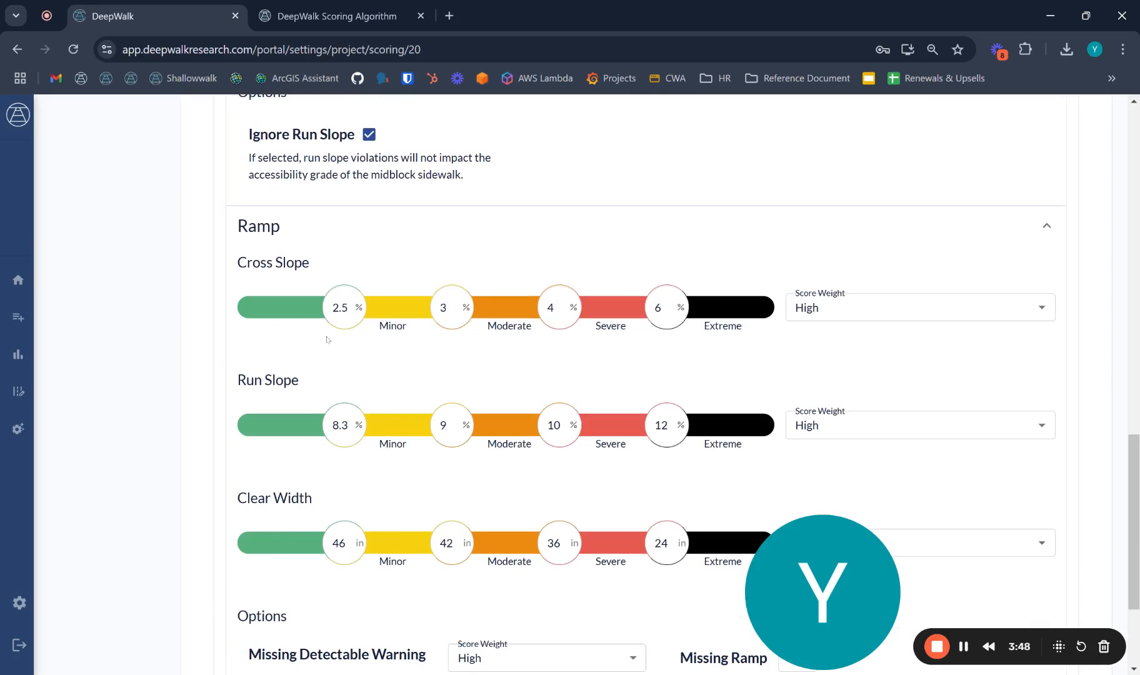
{"action": "scroll", "coordinate": [317, 286], "scroll_direction": "down", "scroll_amount": 1}
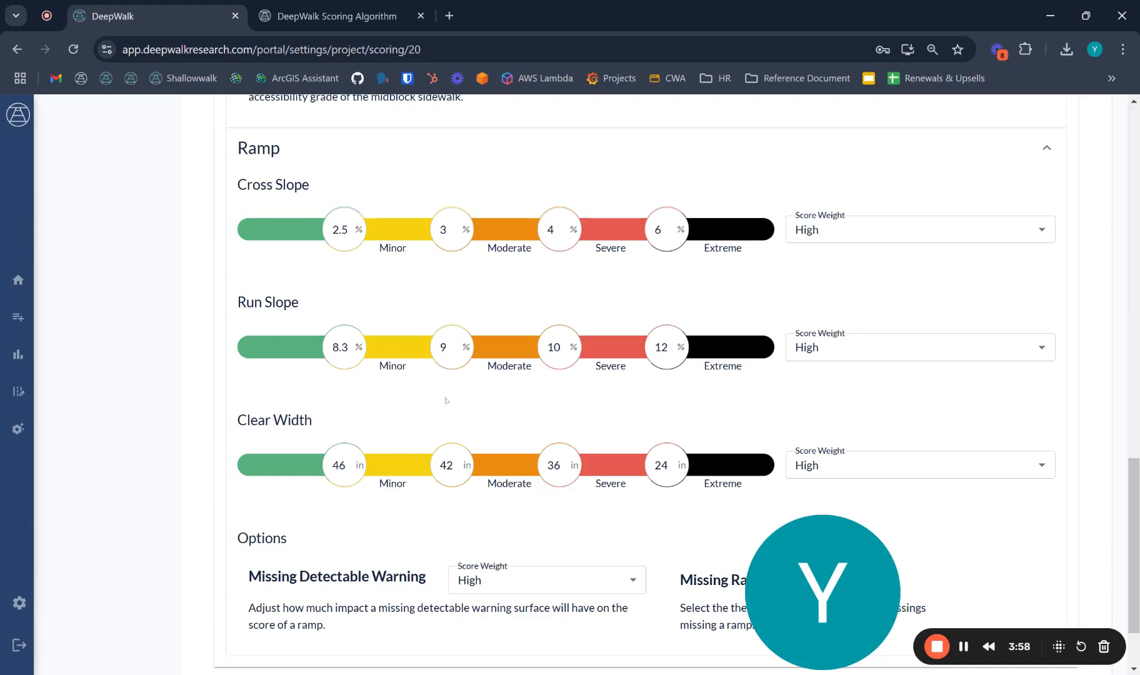
{"action": "scroll", "coordinate": [462, 325], "scroll_direction": "down", "scroll_amount": 2}
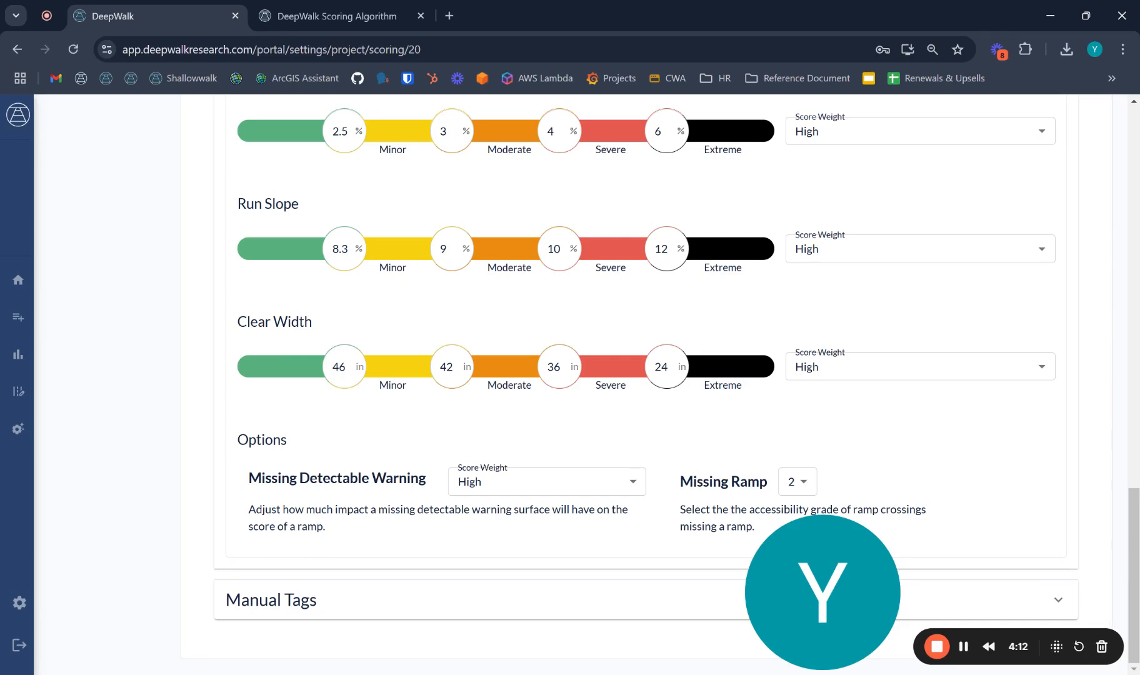
{"action": "left_click", "coordinate": [534, 485]}
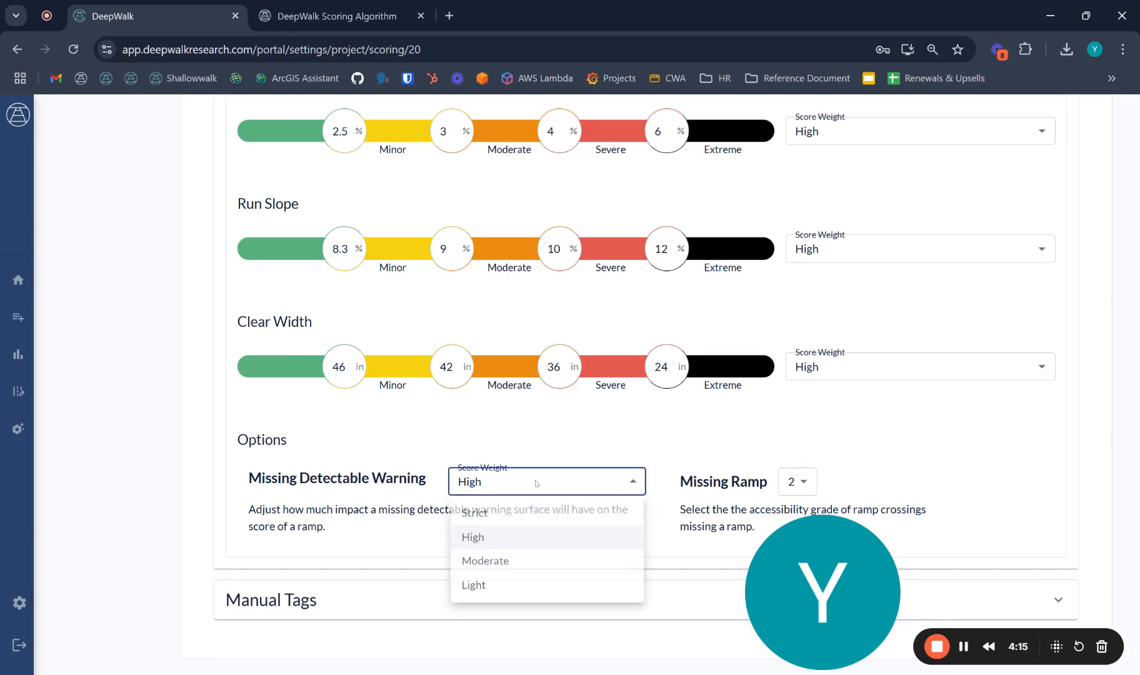
{"action": "left_click", "coordinate": [510, 564]}
{"action": "left_click_drag", "start_coordinate": [246, 479], "coordinate": [411, 480]}
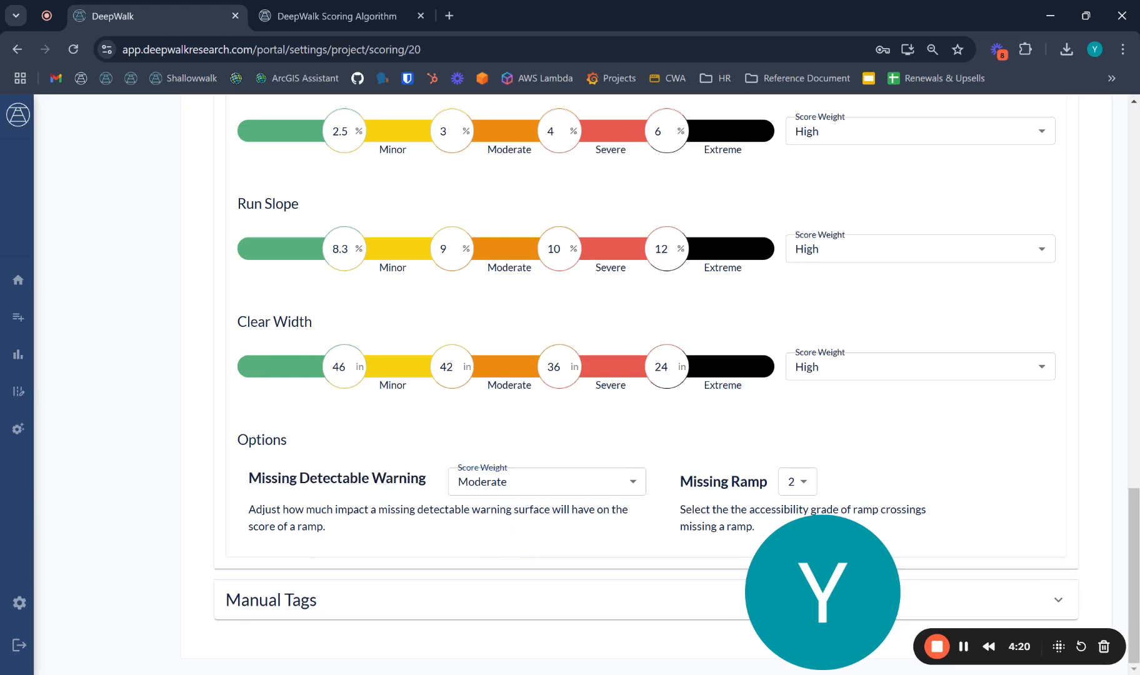
{"action": "left_click", "coordinate": [797, 481]}
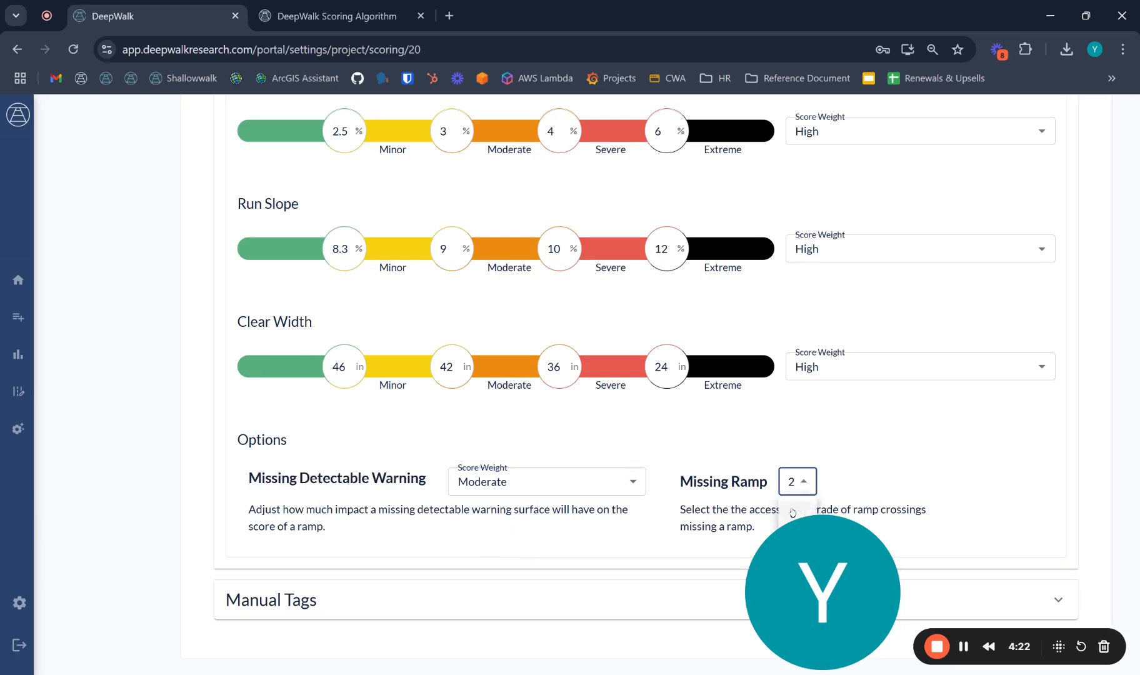
{"action": "left_click", "coordinate": [793, 513]}
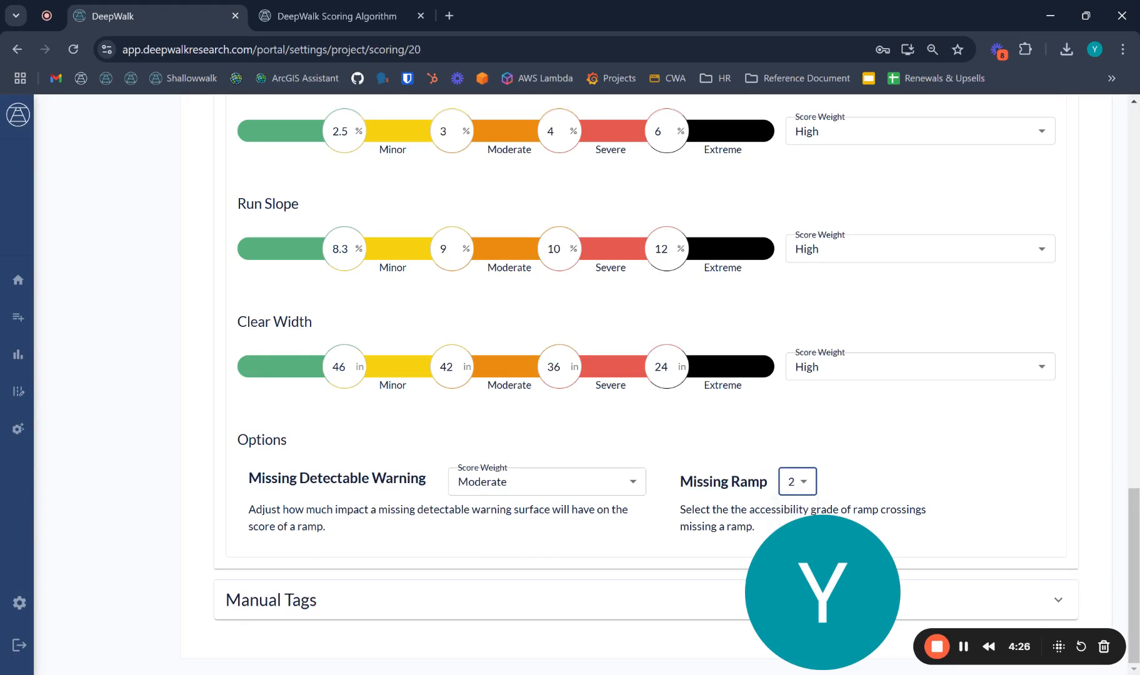
Include the Trip Hazard manual tag in scoring and set its score weight to Strict.
{"action": "left_click", "coordinate": [373, 613]}
{"action": "scroll", "coordinate": [492, 446], "scroll_direction": "down", "scroll_amount": 2}
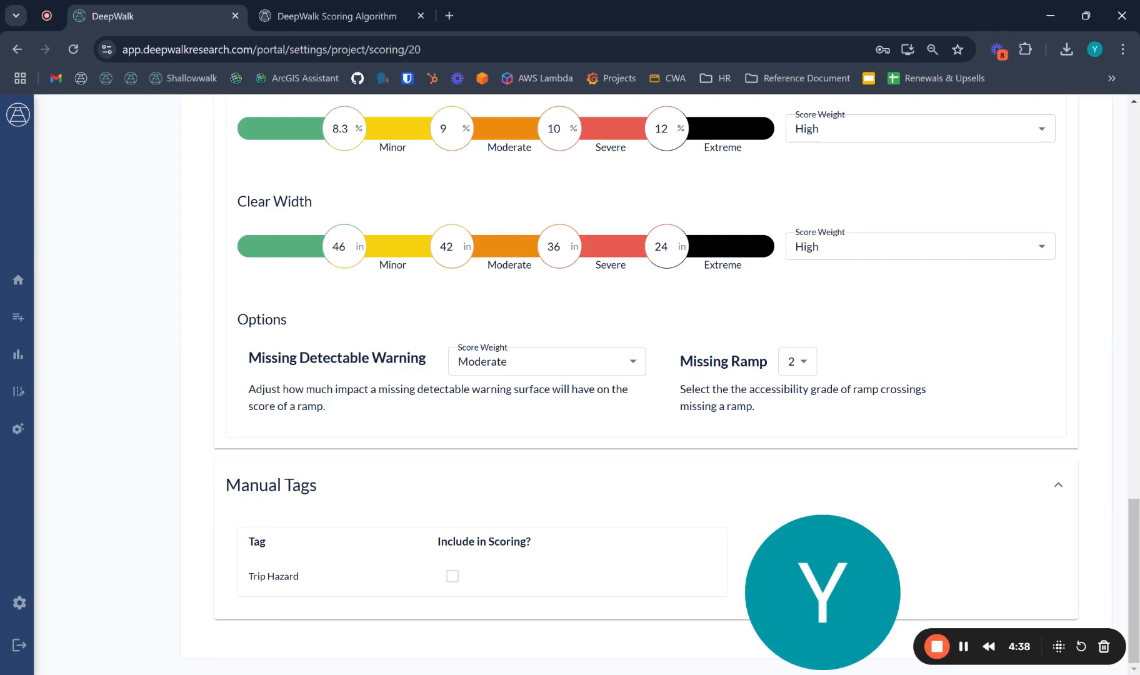
{"action": "left_click", "coordinate": [452, 576]}
{"action": "left_click", "coordinate": [631, 576]}
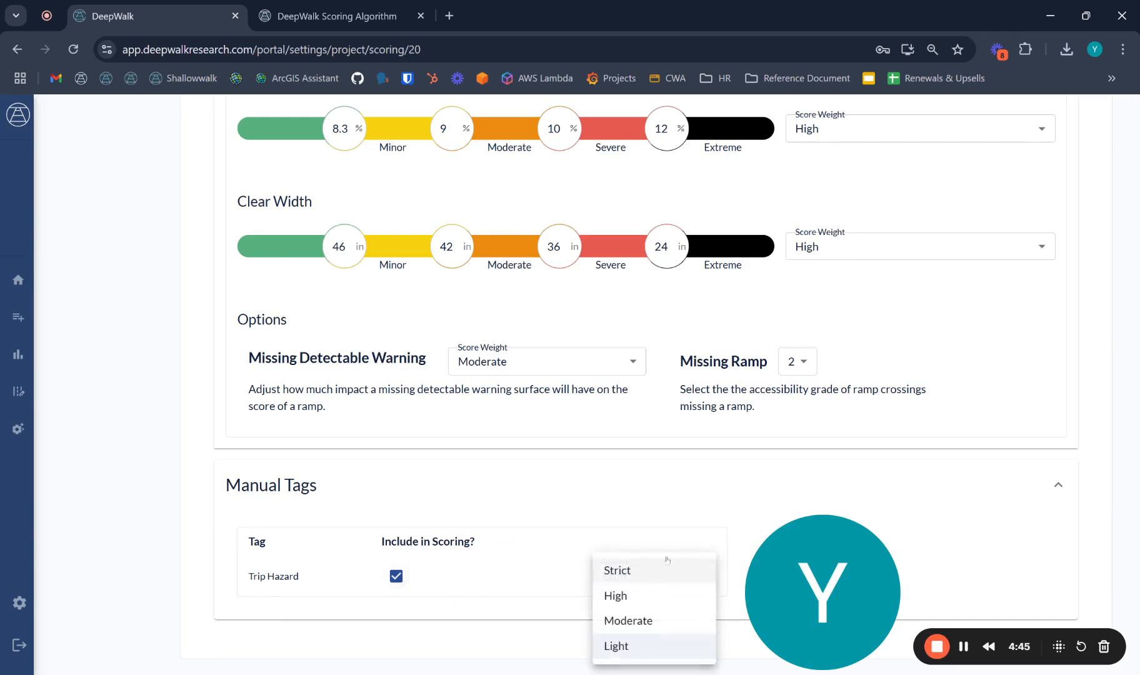
{"action": "left_click", "coordinate": [616, 571]}
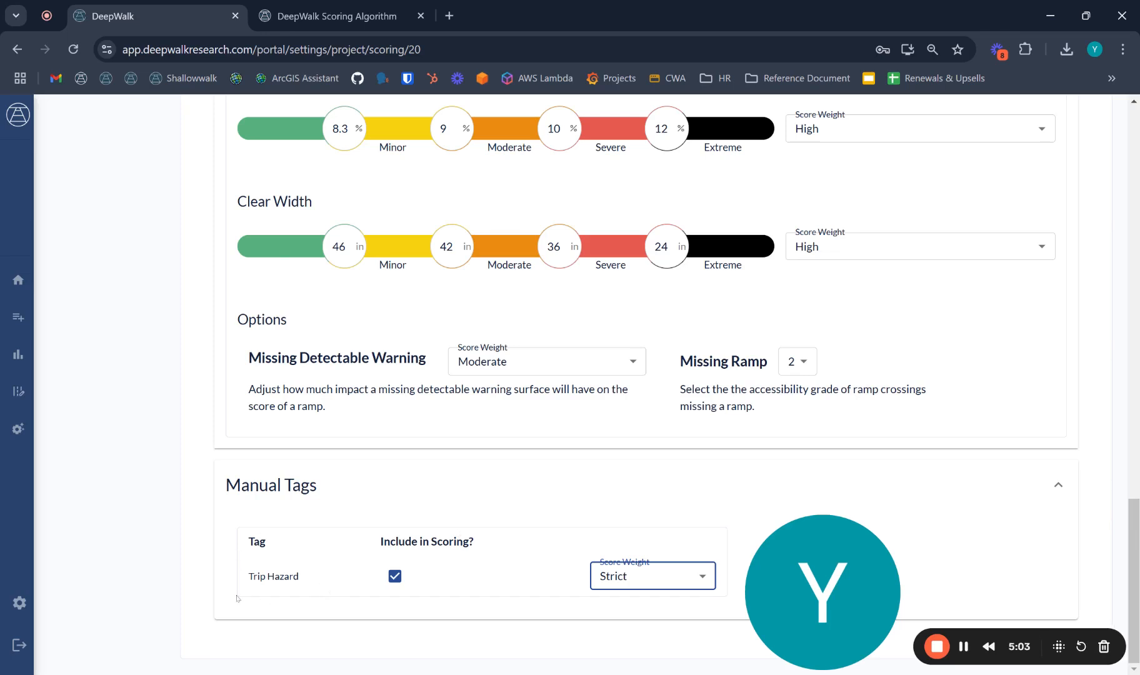
Save the Demo1 scoring configuration.
{"action": "left_click", "coordinate": [50, 317]}
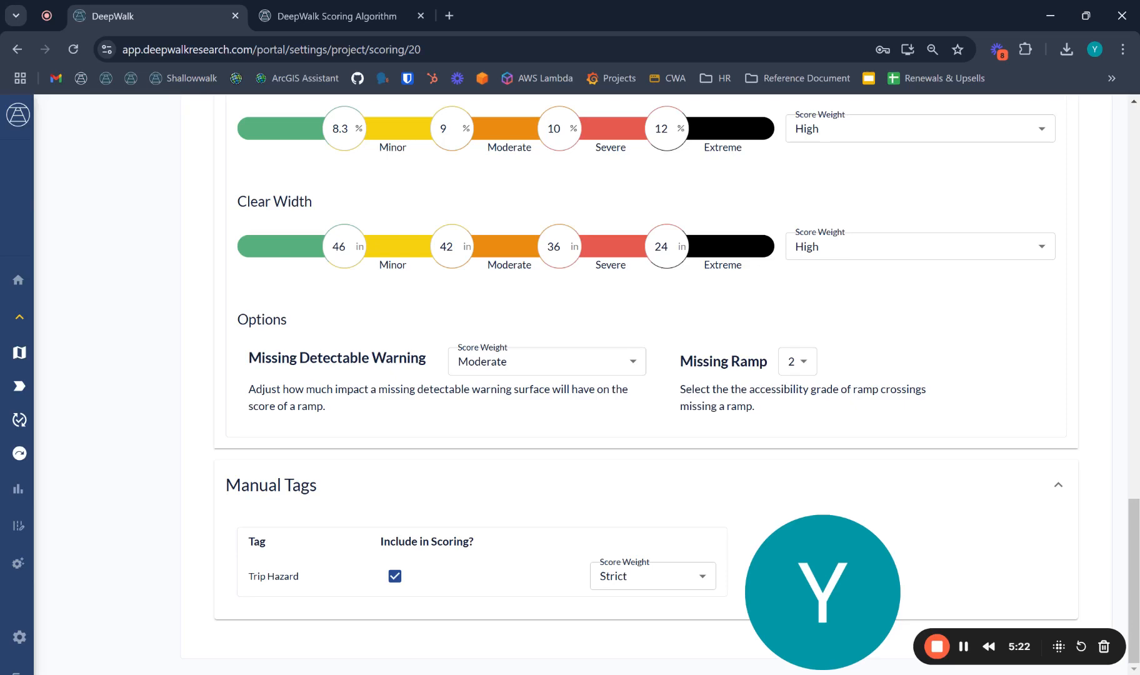
{"action": "scroll", "coordinate": [373, 543], "scroll_direction": "up", "scroll_amount": 15}
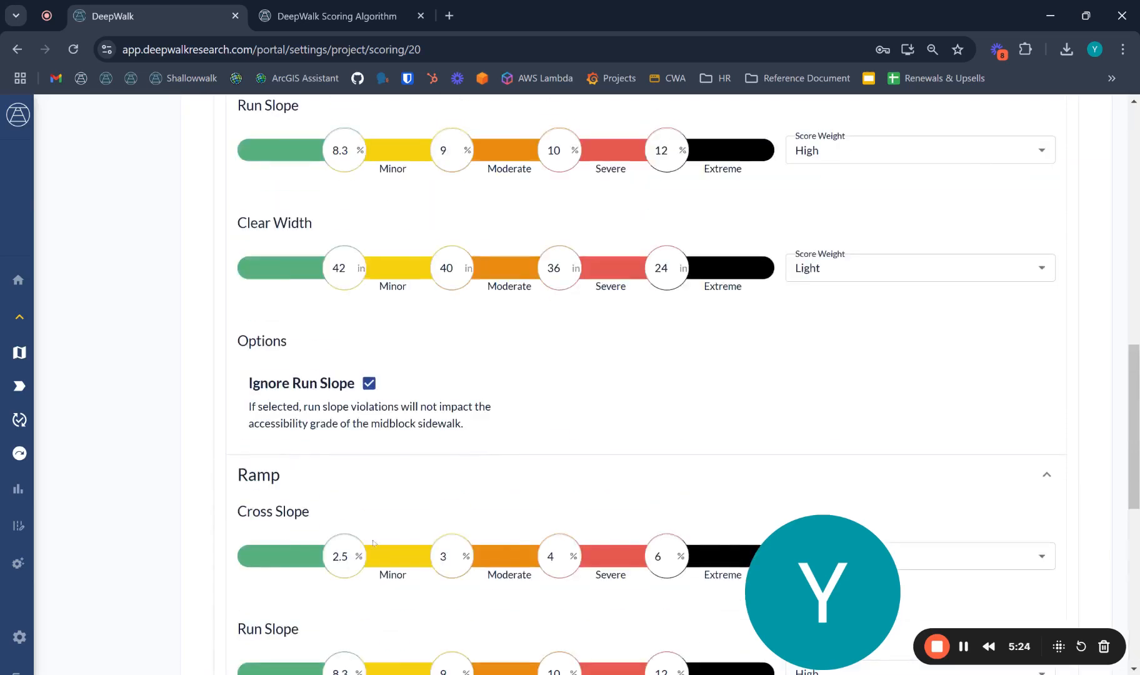
{"action": "scroll", "coordinate": [372, 543], "scroll_direction": "up", "scroll_amount": 5}
{"action": "left_click", "coordinate": [1030, 394]}
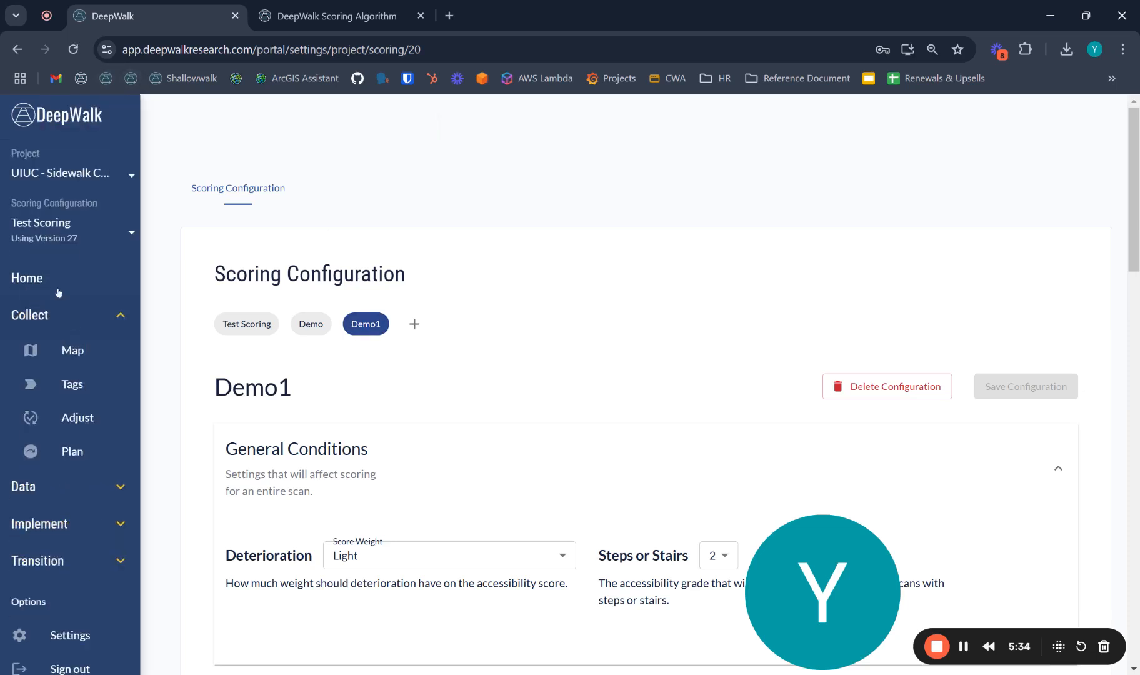
Open the home dashboard and look through the scoring configurations available for the project.
{"action": "left_click", "coordinate": [131, 78]}
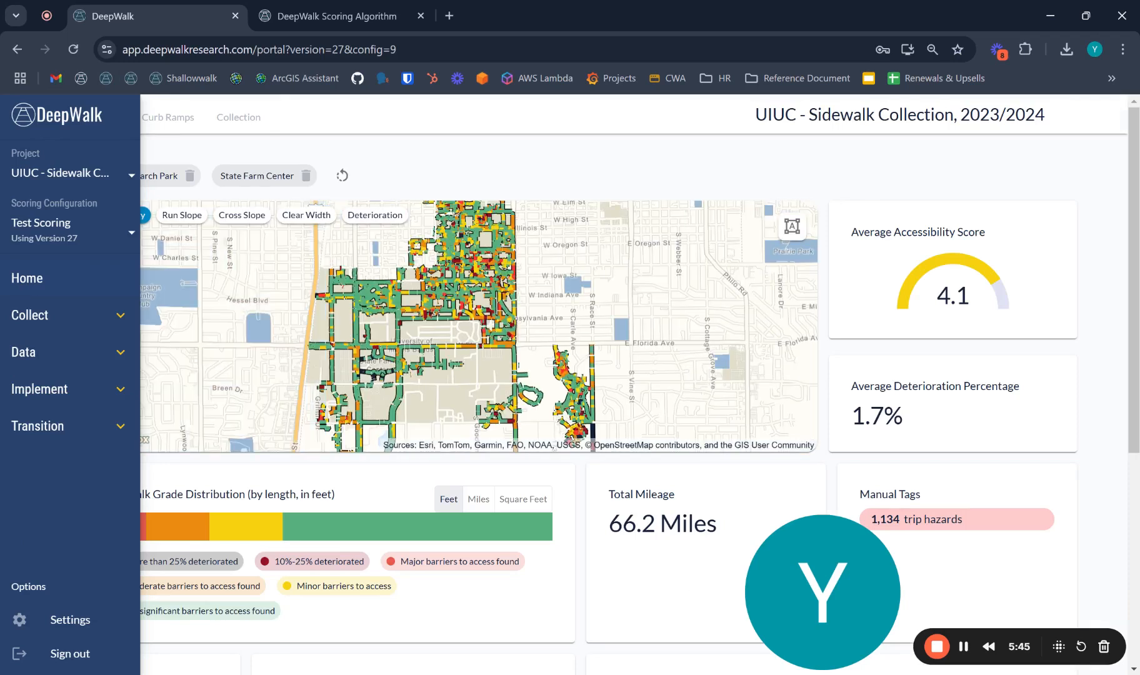
{"action": "left_click", "coordinate": [73, 231]}
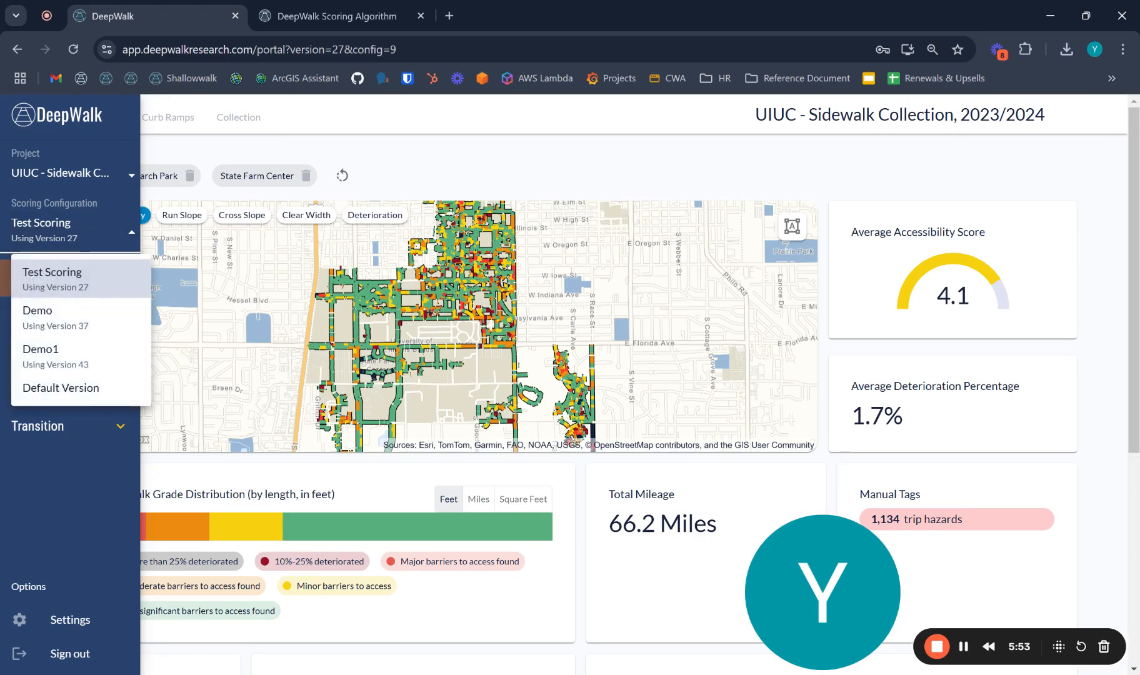
{"action": "left_click", "coordinate": [119, 352]}
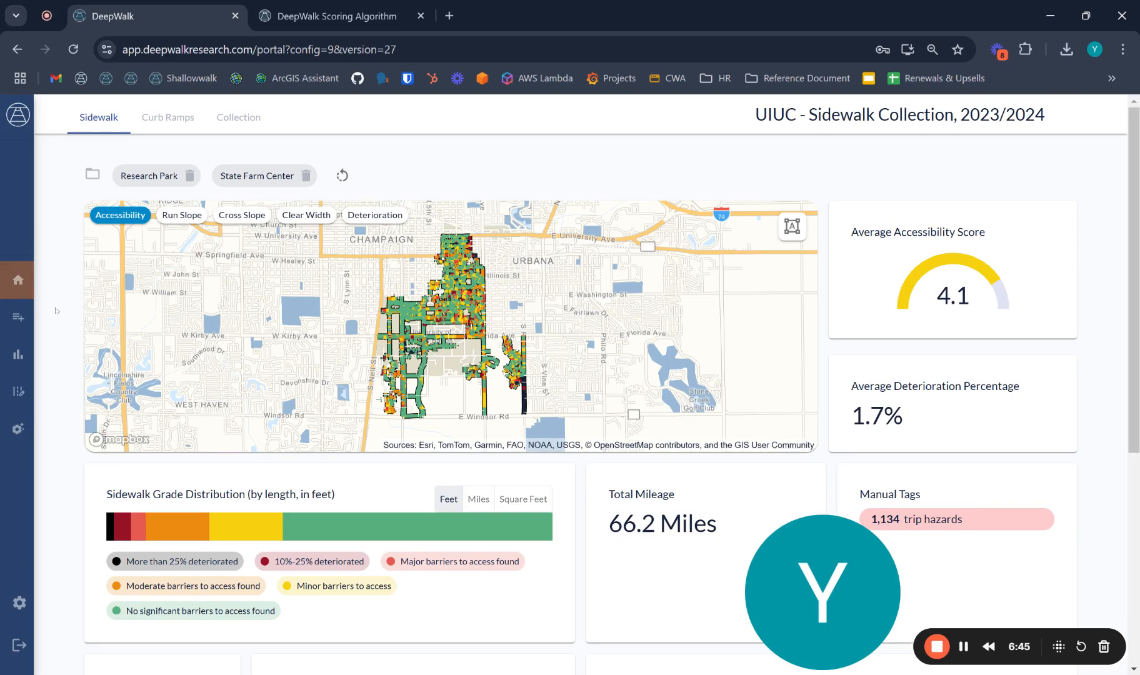
Compare the sidewalk dashboard under the Default Version scoring configuration with the one under Test Scoring.
{"action": "mouse_move", "coordinate": [22, 300]}
{"action": "left_click", "coordinate": [44, 235]}
{"action": "left_click", "coordinate": [48, 360]}
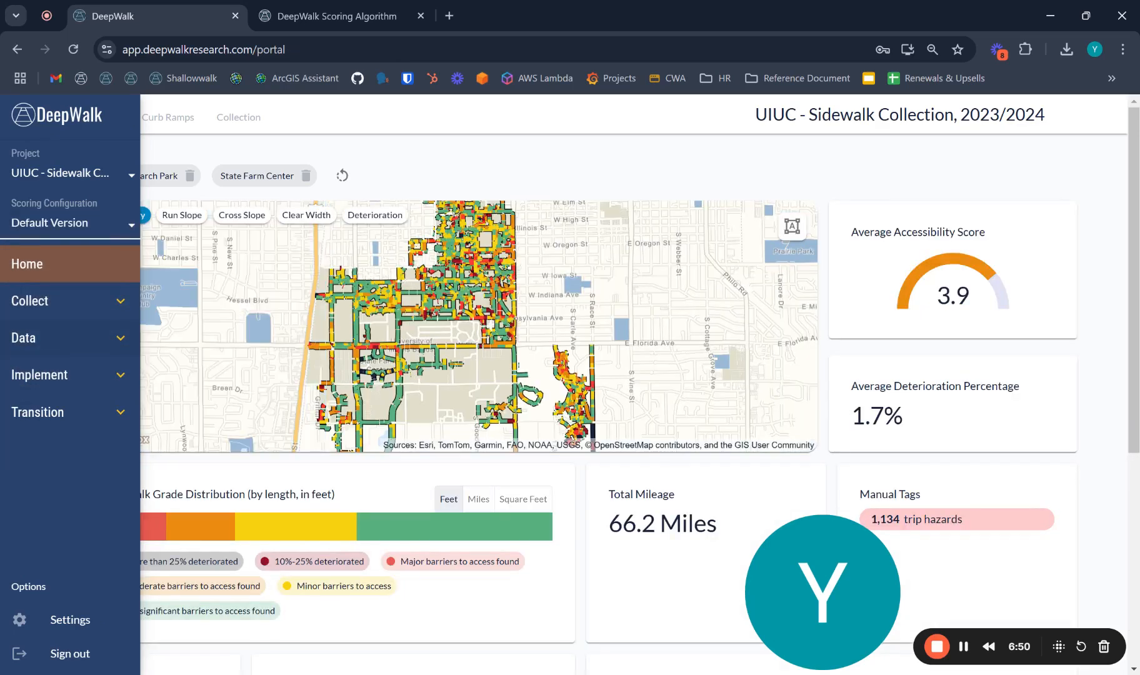
{"action": "left_click", "coordinate": [56, 223]}
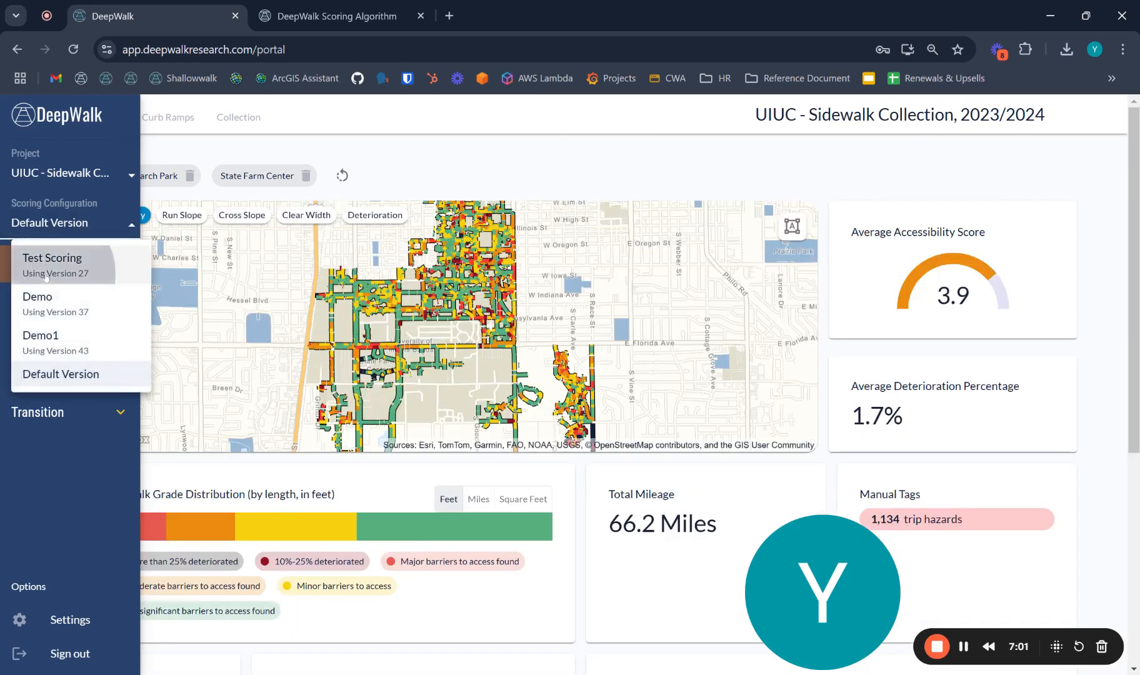
{"action": "left_click", "coordinate": [46, 266]}
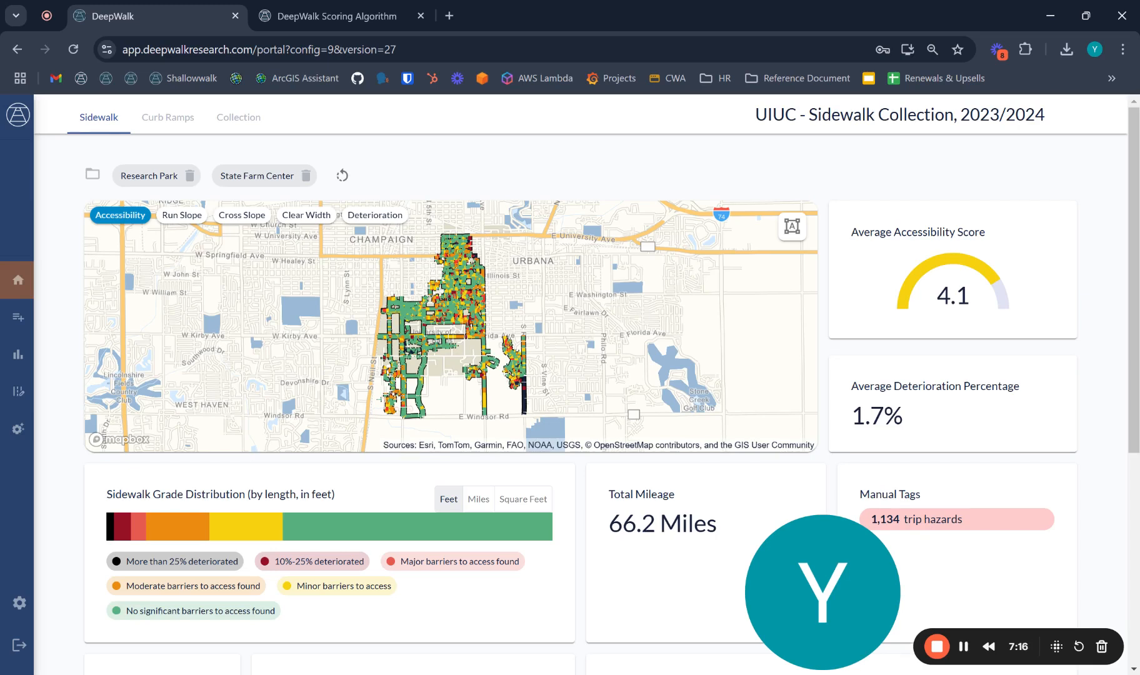
Reopen the Demo1 scoring configuration from the project settings.
{"action": "mouse_move", "coordinate": [26, 418]}
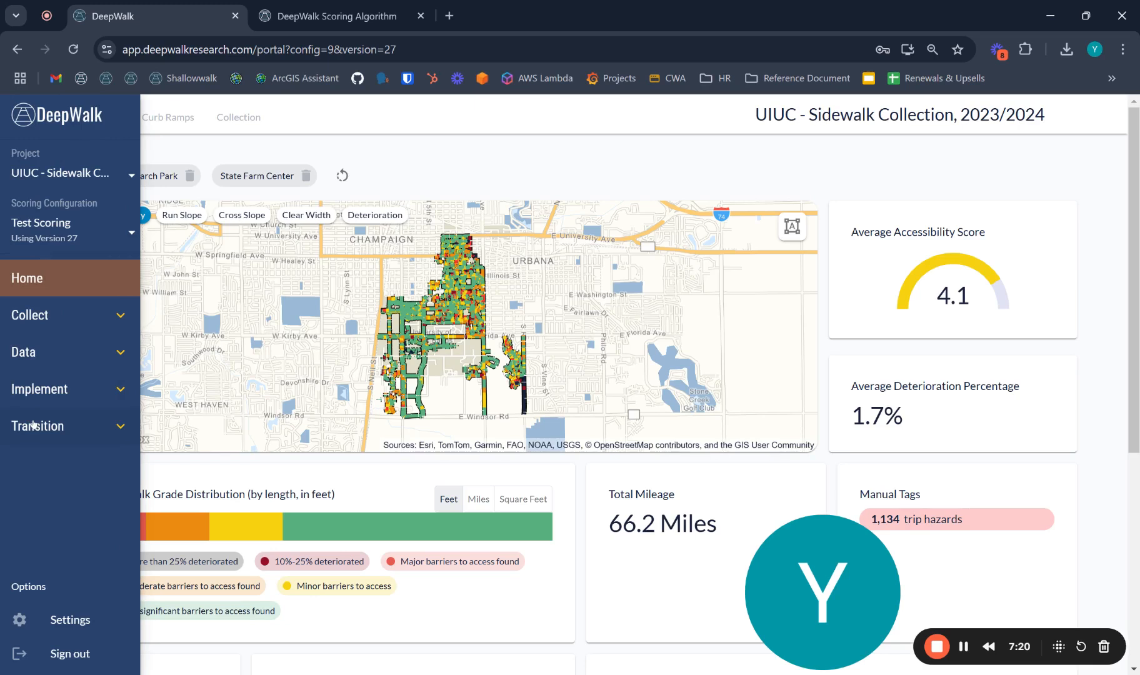
{"action": "left_click", "coordinate": [33, 625]}
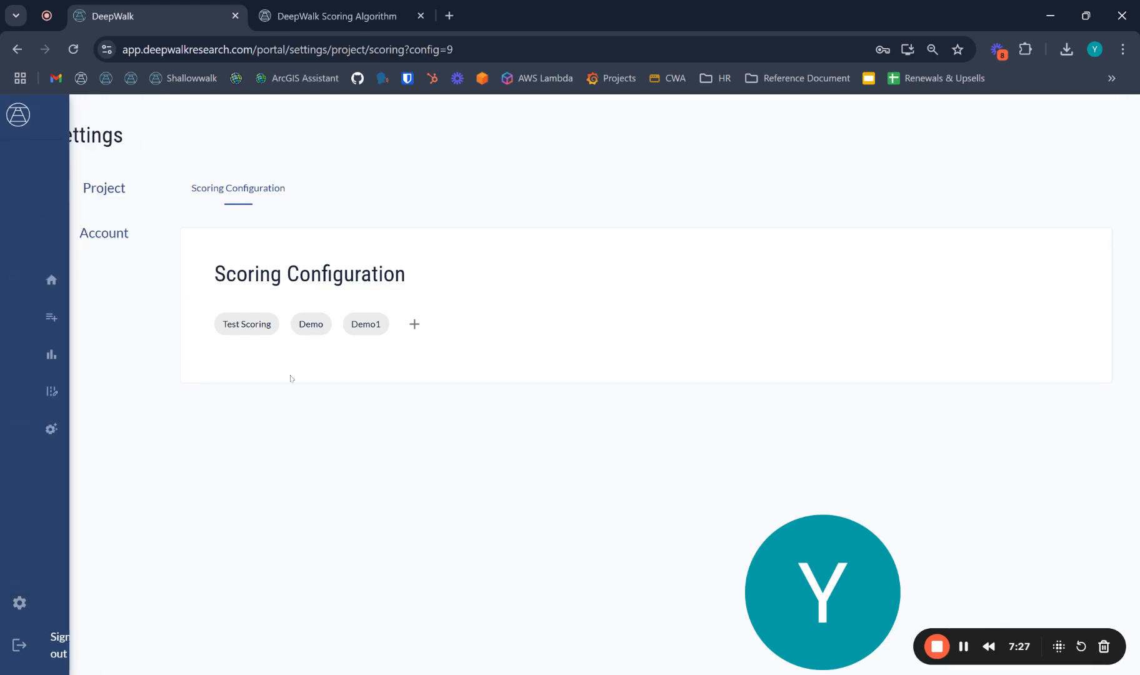
{"action": "left_click", "coordinate": [369, 327]}
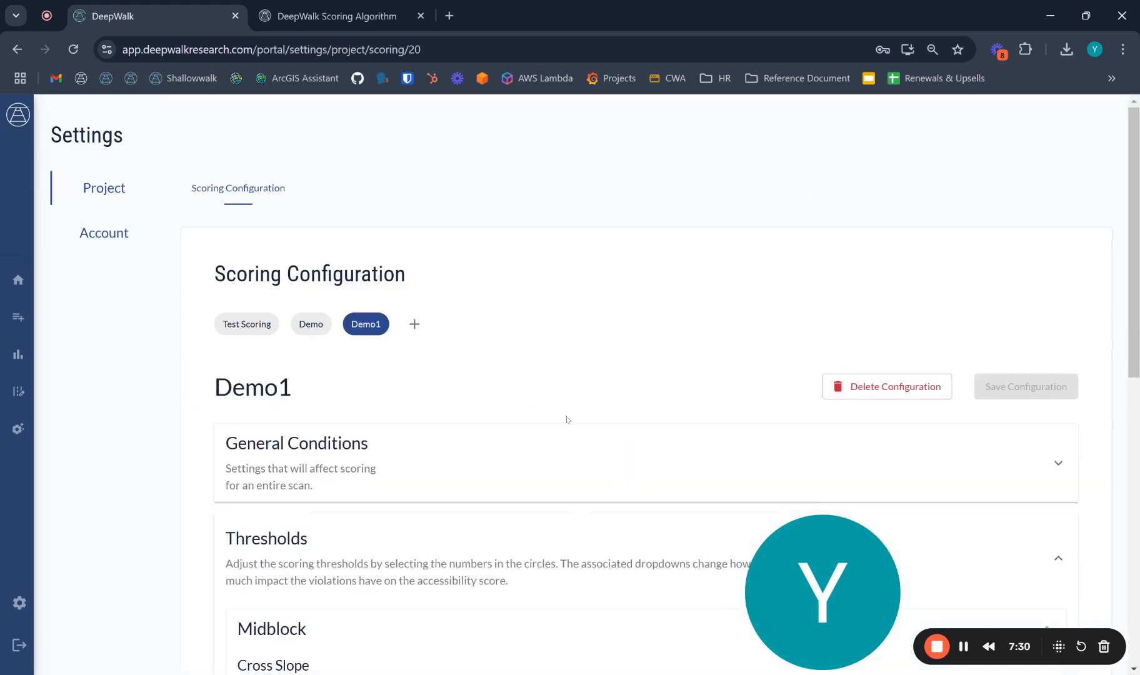
Set the Missing Detectable Warning score weight in Demo1's ramp options to Strict, leaving the Missing Ramp grade at 2.
{"action": "scroll", "coordinate": [565, 415], "scroll_direction": "down", "scroll_amount": 3}
{"action": "scroll", "coordinate": [588, 448], "scroll_direction": "down", "scroll_amount": 1}
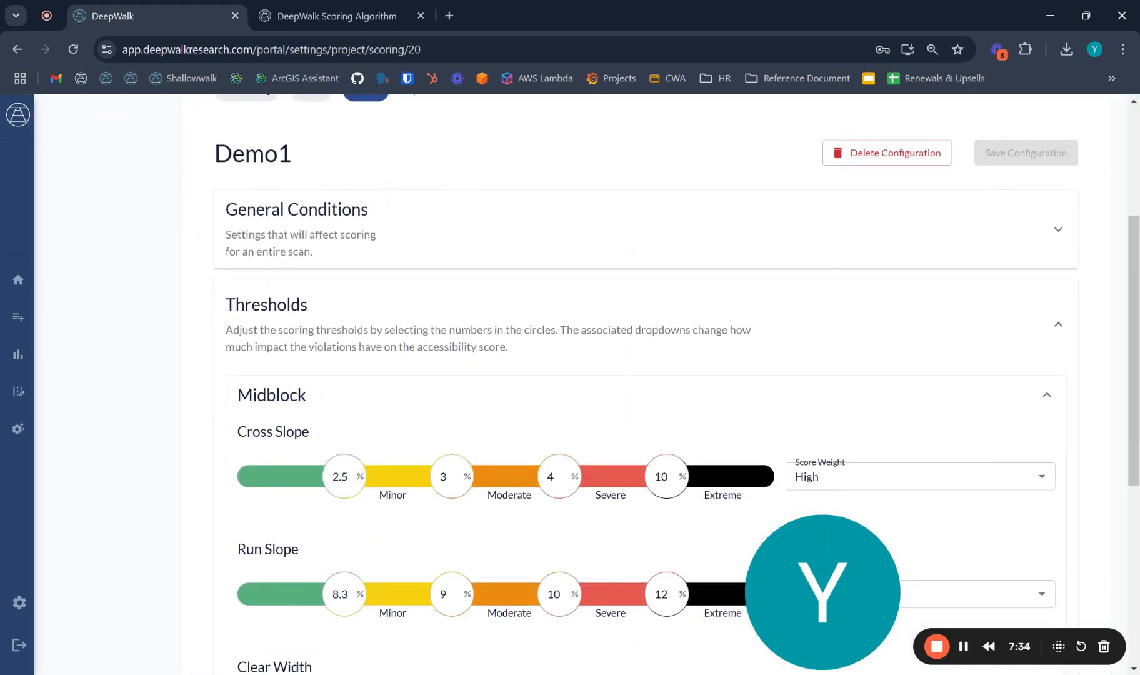
{"action": "scroll", "coordinate": [593, 448], "scroll_direction": "down", "scroll_amount": 6}
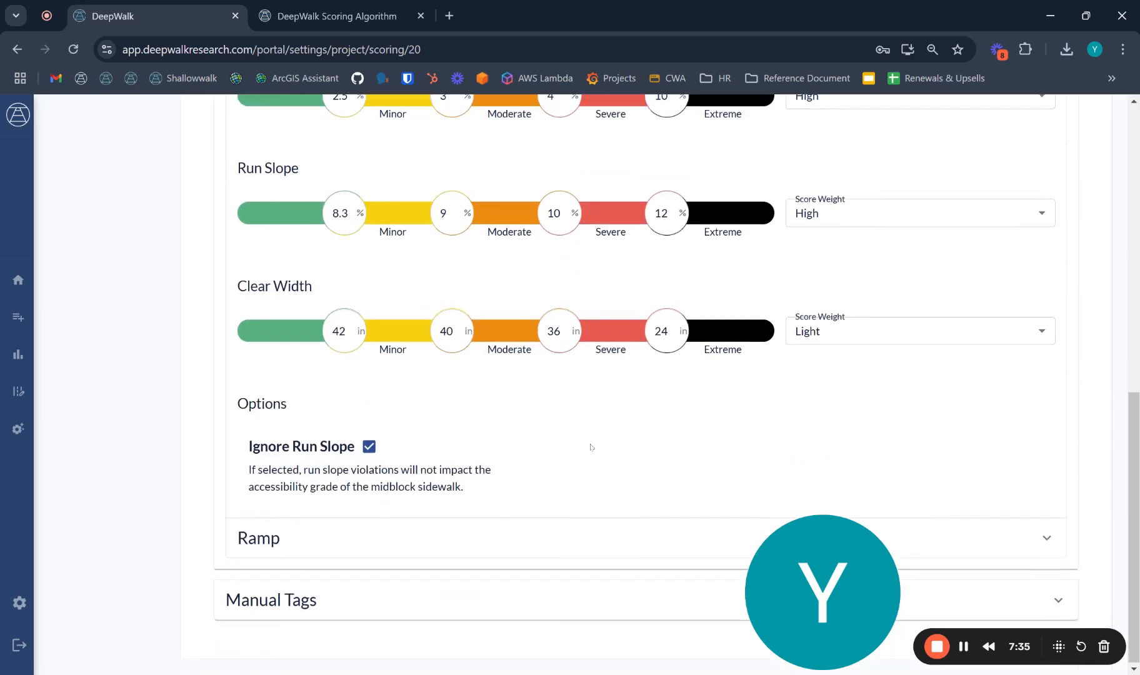
{"action": "left_click", "coordinate": [312, 550]}
{"action": "scroll", "coordinate": [319, 541], "scroll_direction": "down", "scroll_amount": 1}
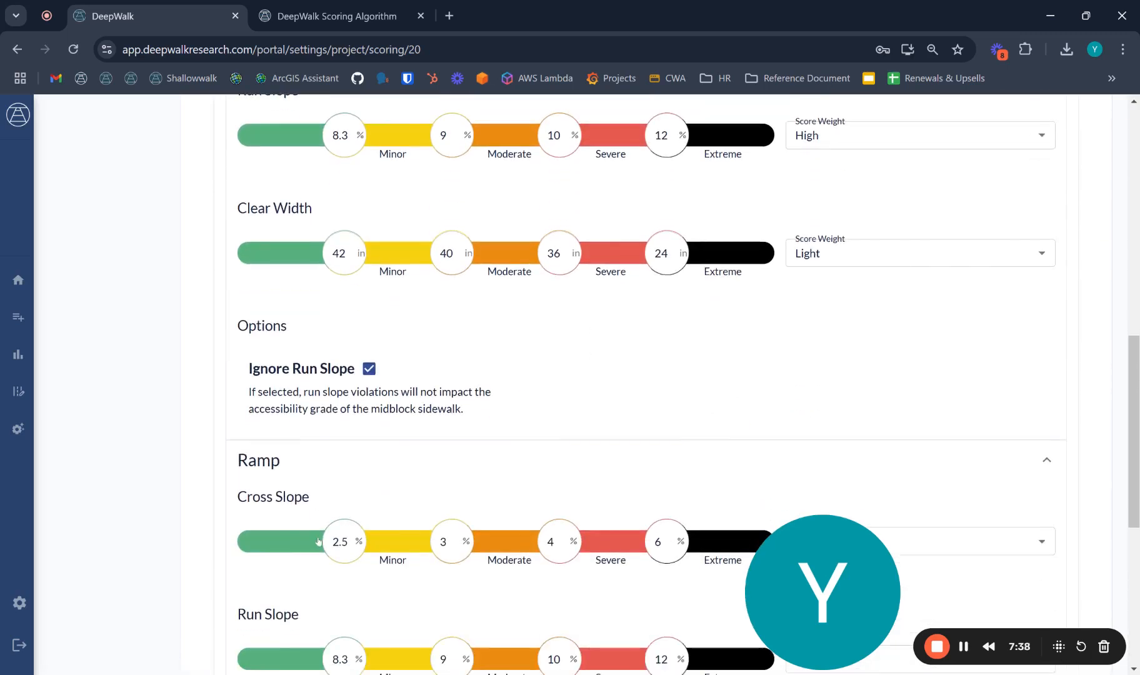
{"action": "scroll", "coordinate": [319, 541], "scroll_direction": "down", "scroll_amount": 6}
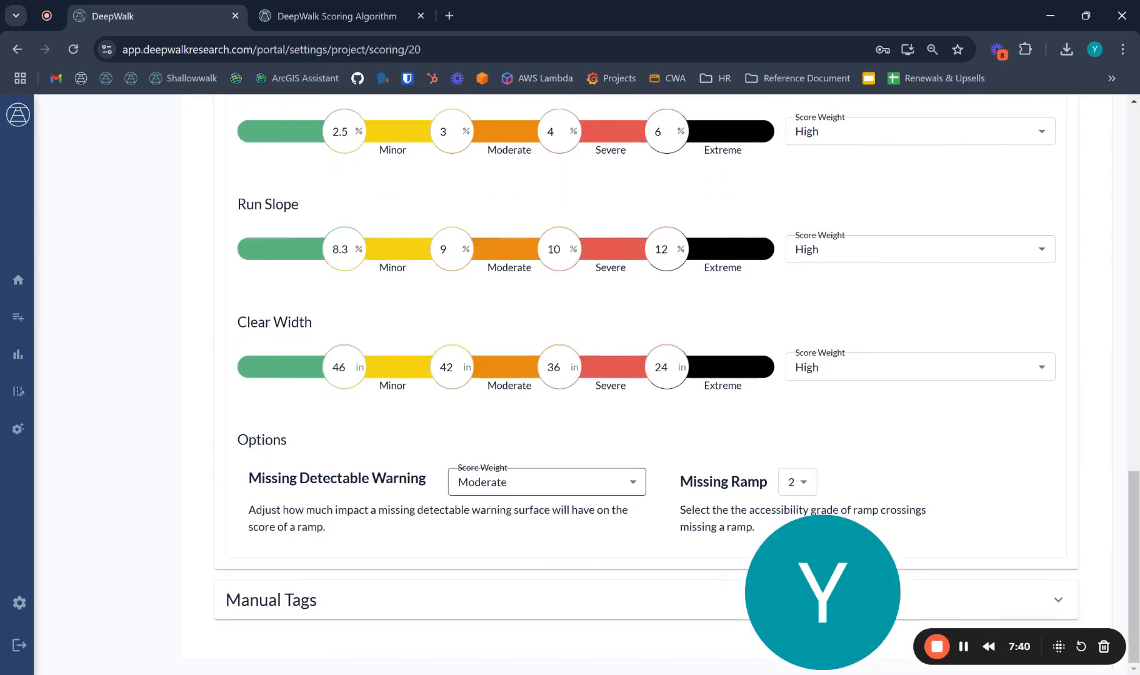
{"action": "left_click", "coordinate": [478, 482]}
{"action": "left_click", "coordinate": [498, 522]}
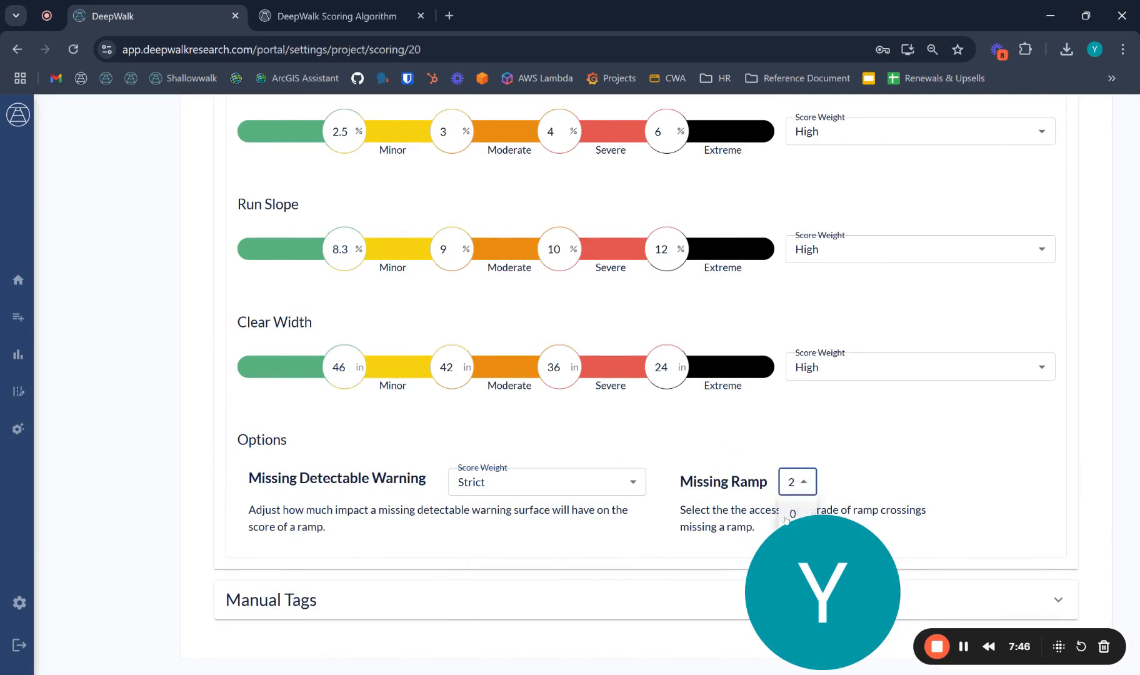
{"action": "left_click", "coordinate": [790, 484]}
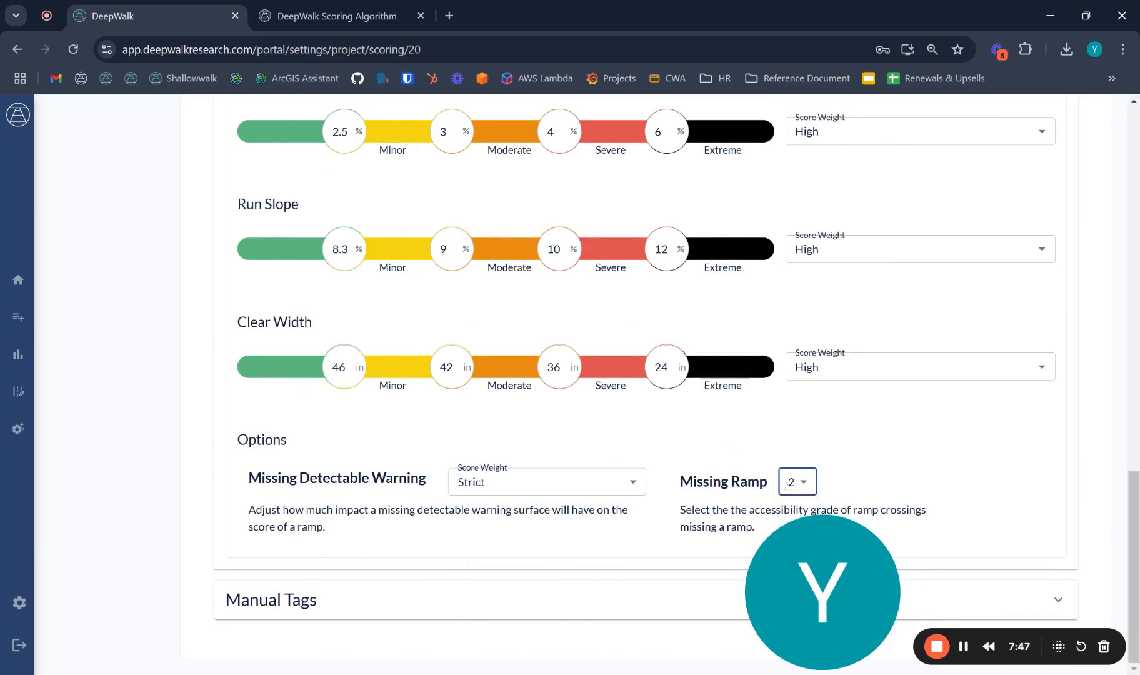